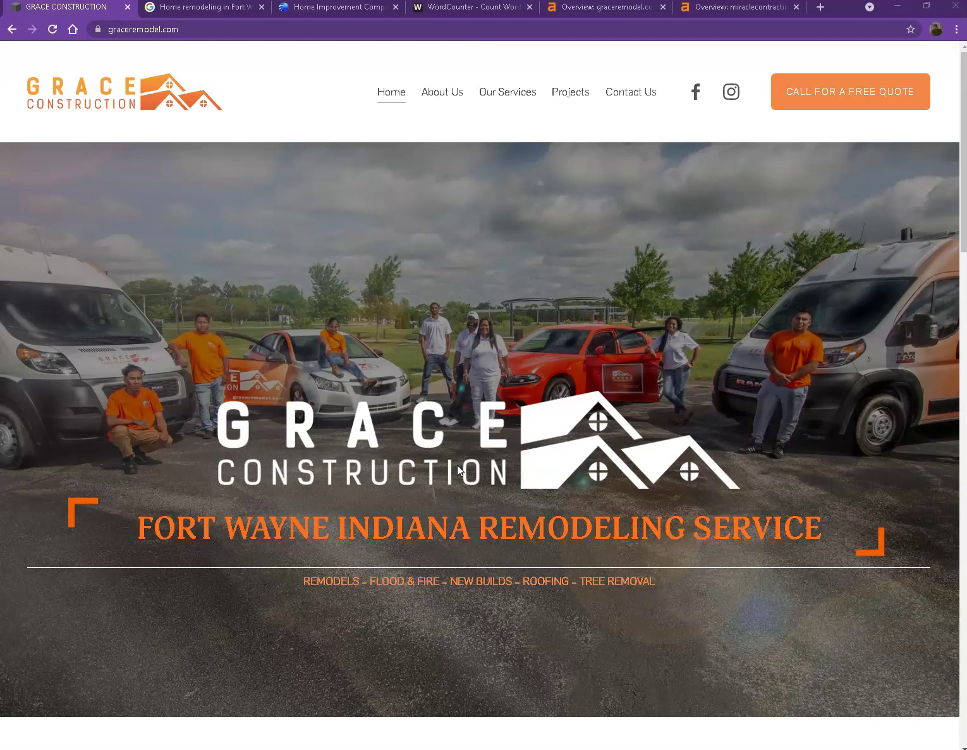
Step: Scroll down through the Grace Construction homepage and back up to the top
drag(457, 464, 477, 371)
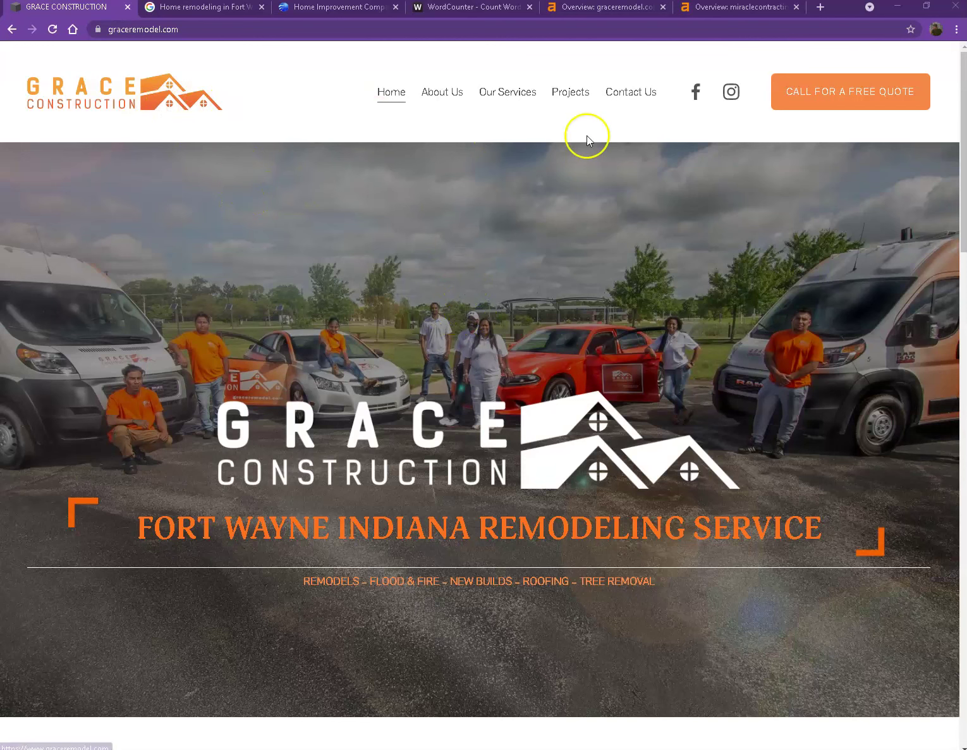
scroll(665, 311, down, 10)
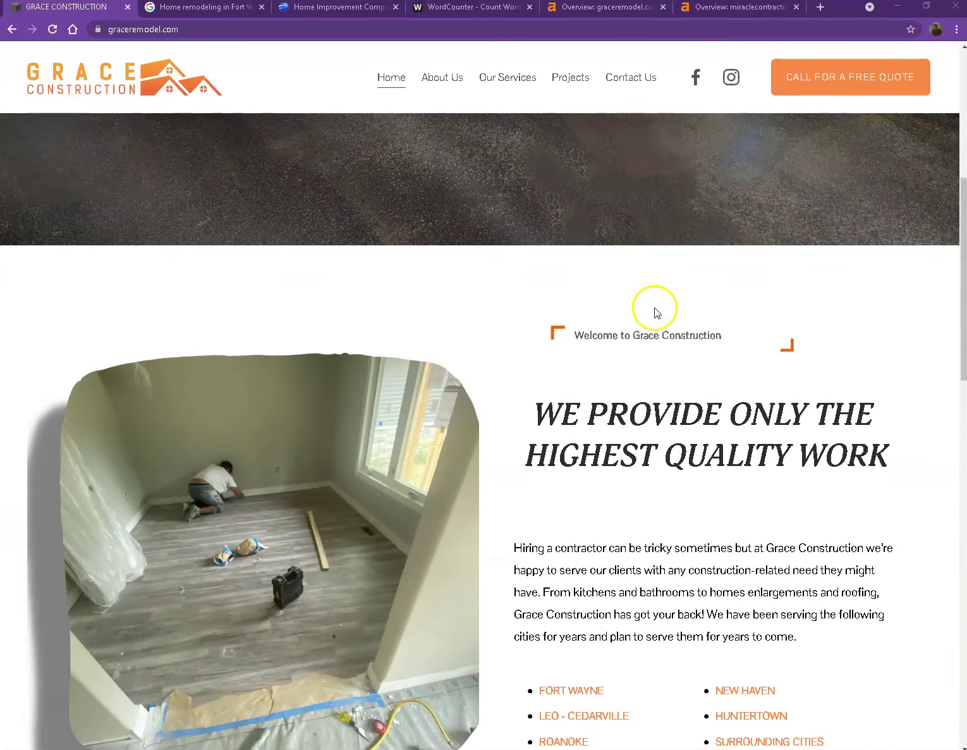
scroll(653, 314, down, 15)
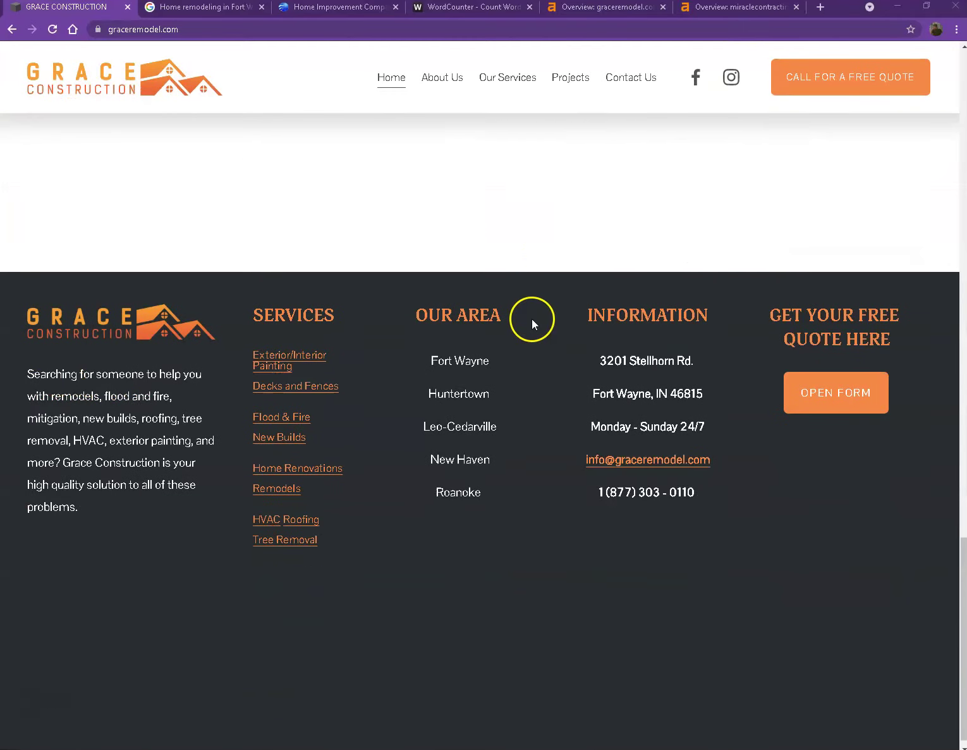
scroll(532, 324, up, 10)
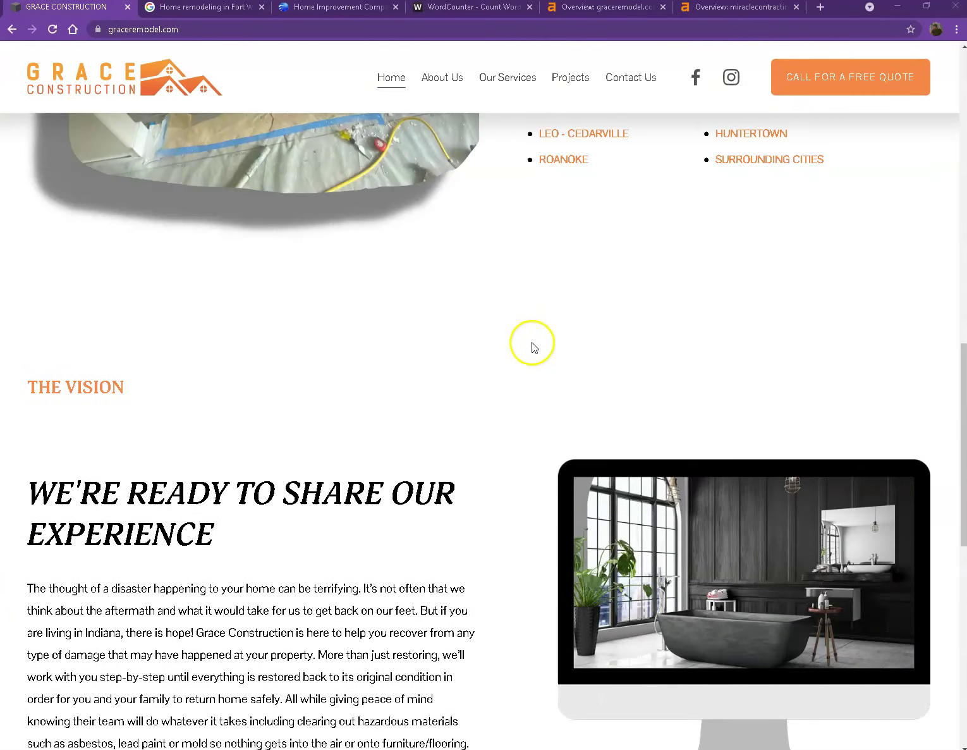
scroll(536, 350, up, 4)
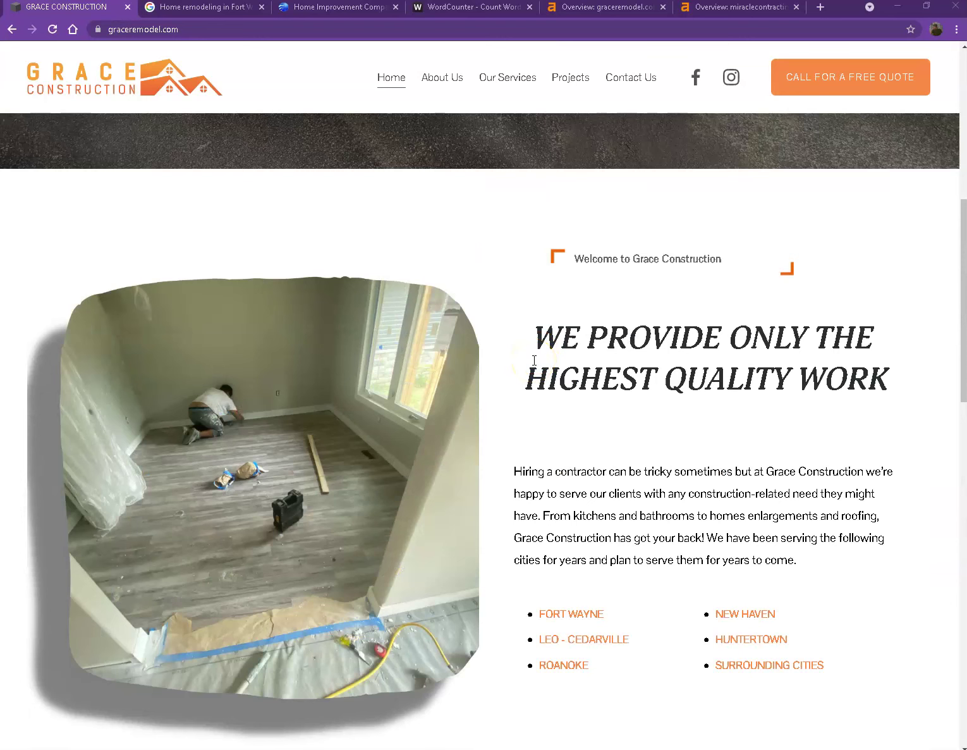
scroll(535, 360, up, 6)
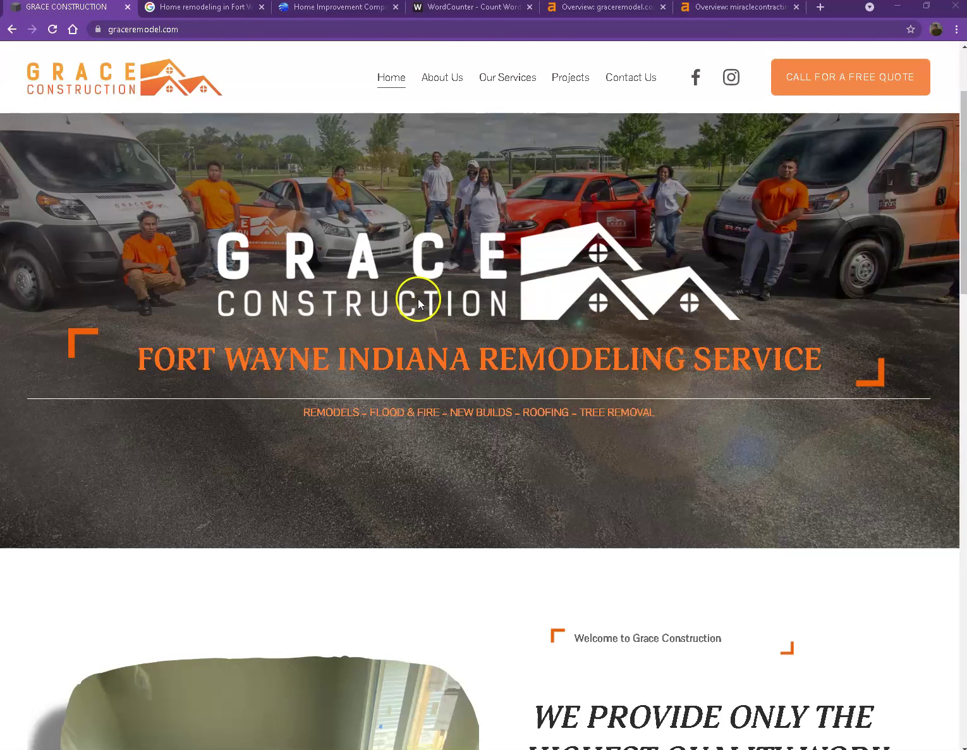
Step: Paste the homepage text into WordCounter to get 363 words and 2,240 characters
key(ctrl+a)
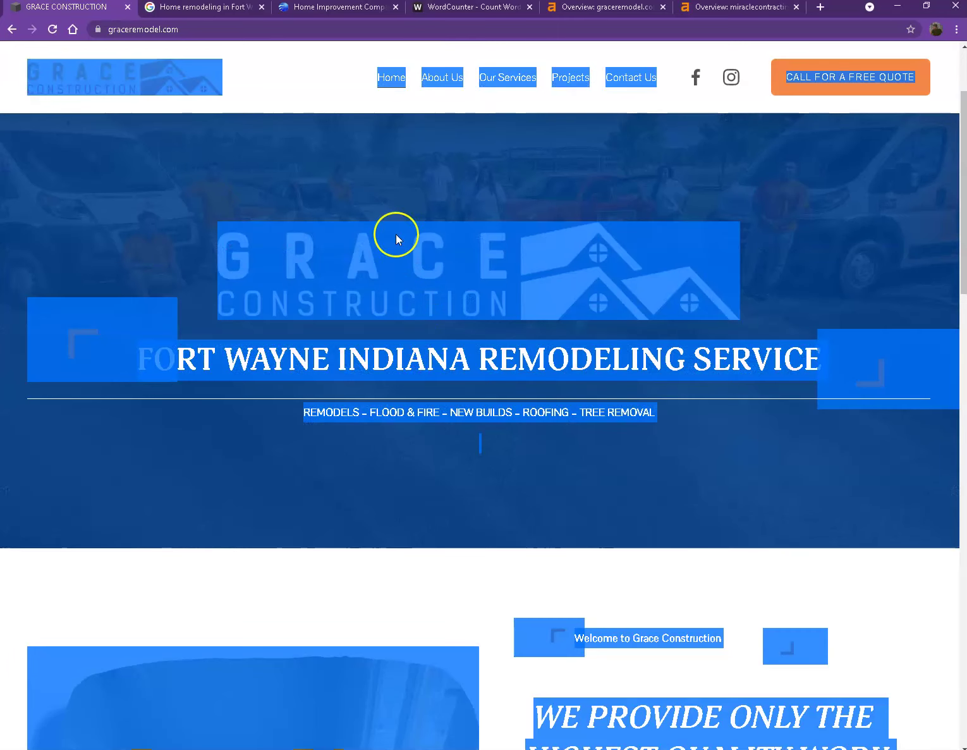
click(453, 7)
key(ctrl+a)
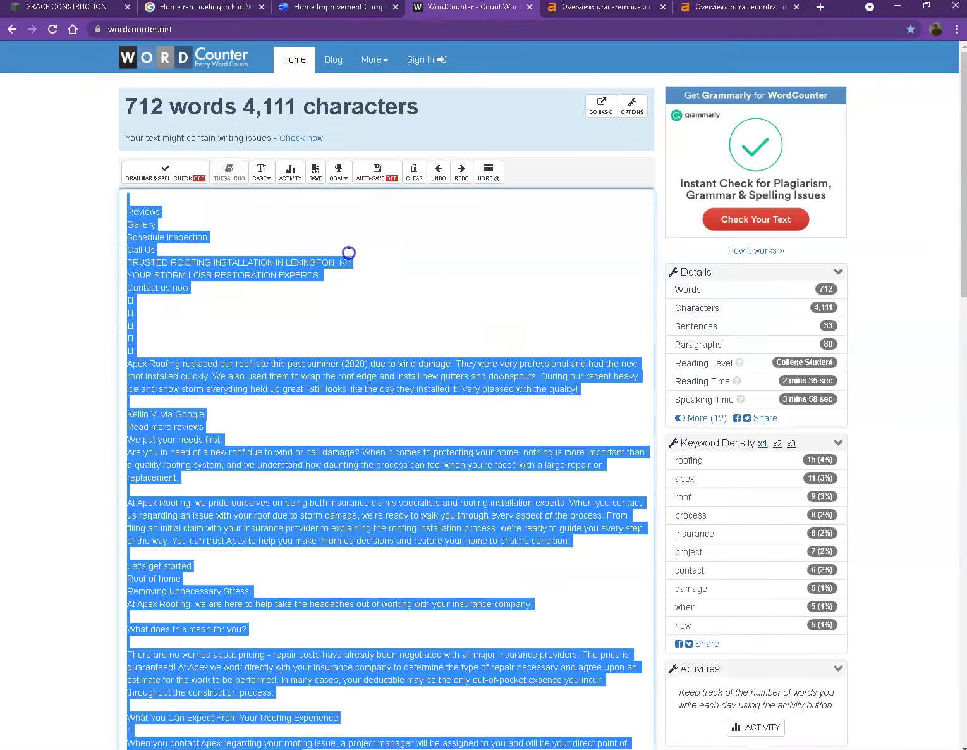
key(ctrl+v)
scroll(342, 259, up, 10)
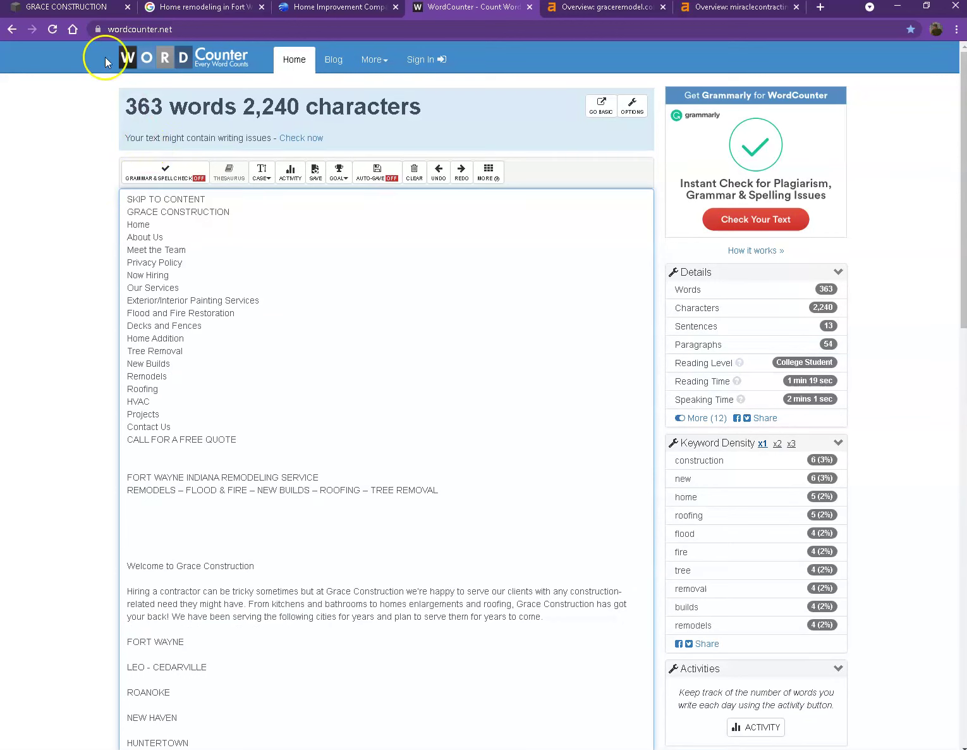
Step: Return to the Grace Construction homepage and clear the text selection
click(86, 7)
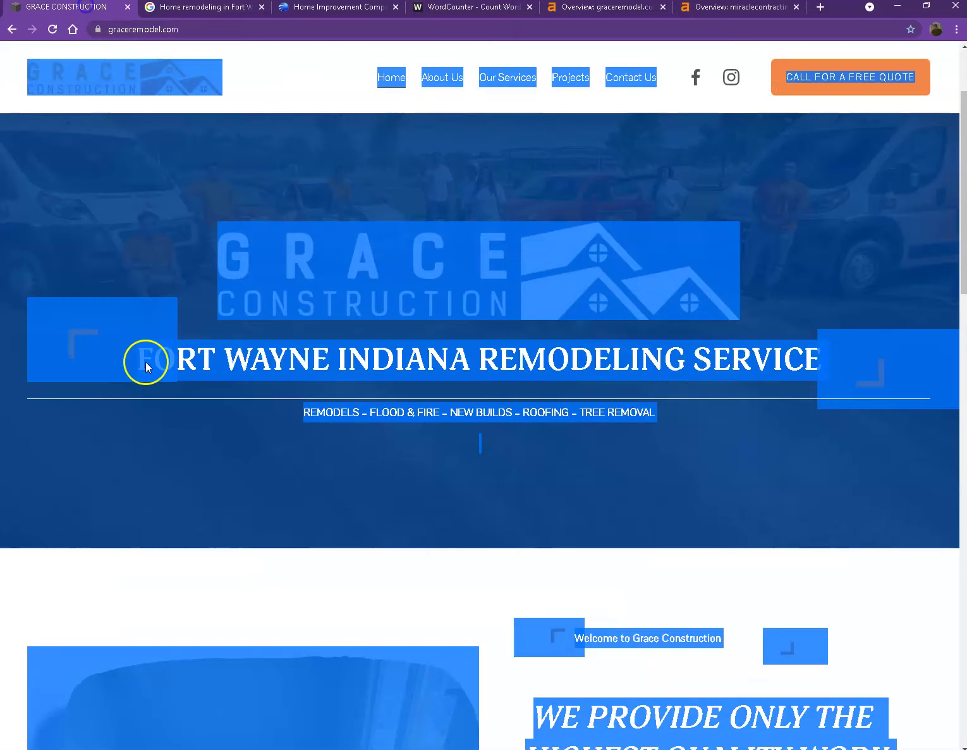
click(206, 574)
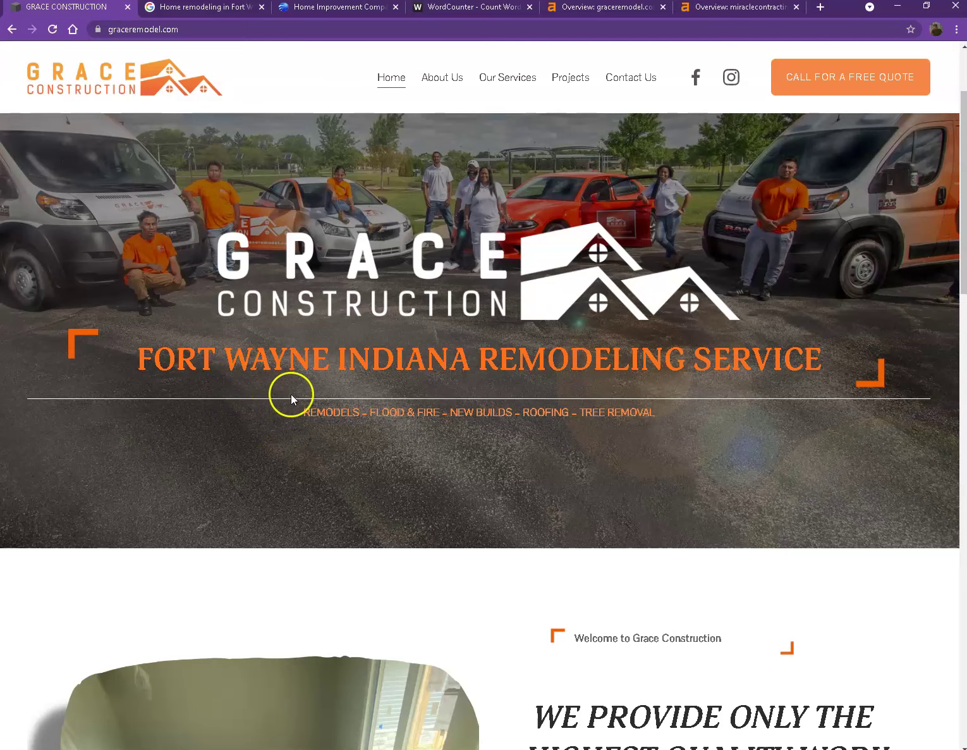
scroll(292, 395, down, 6)
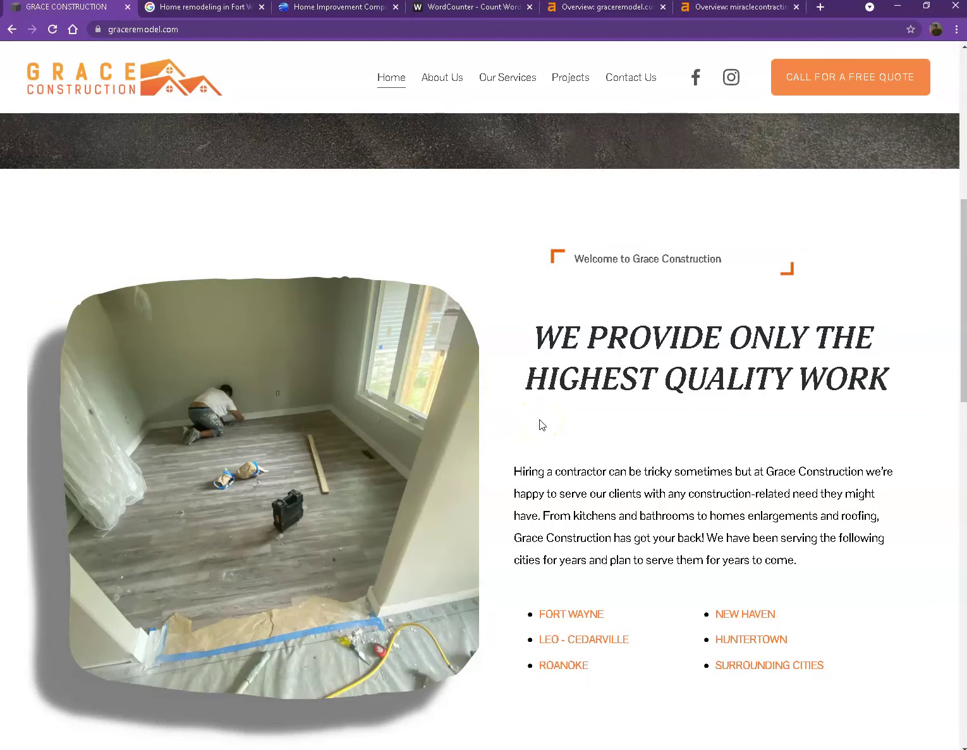
Step: Show the Google results for 'Home remodeling in Fort Wayne IN'
click(225, 8)
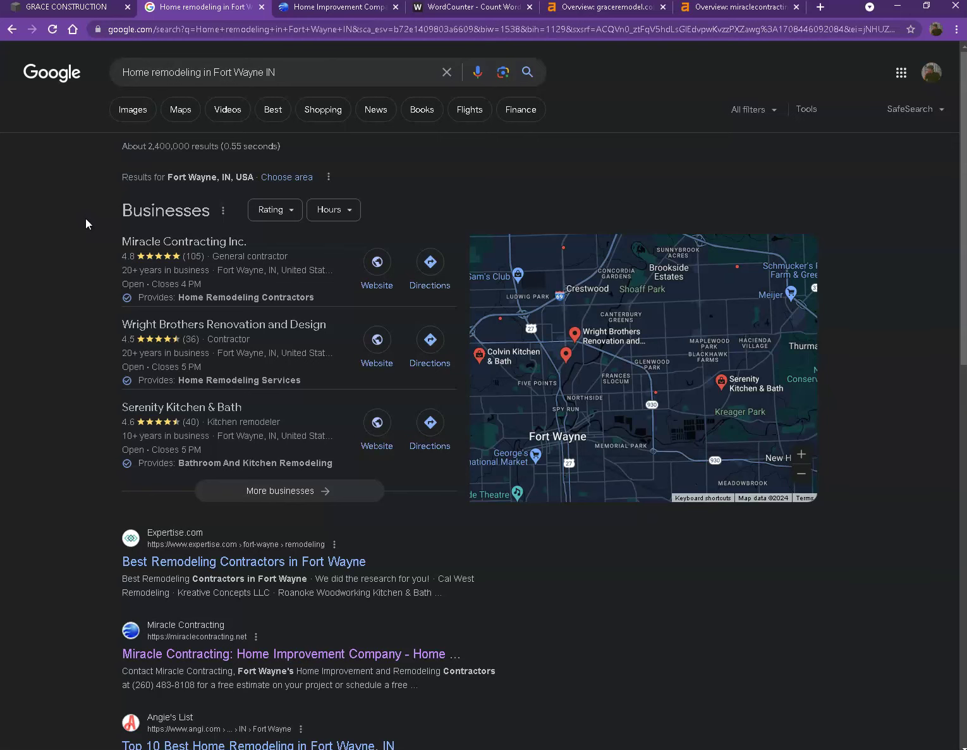
Step: Look over the Fort Wayne remodeling results, then bring up competitor miraclecontracting.net
scroll(78, 259, down, 6)
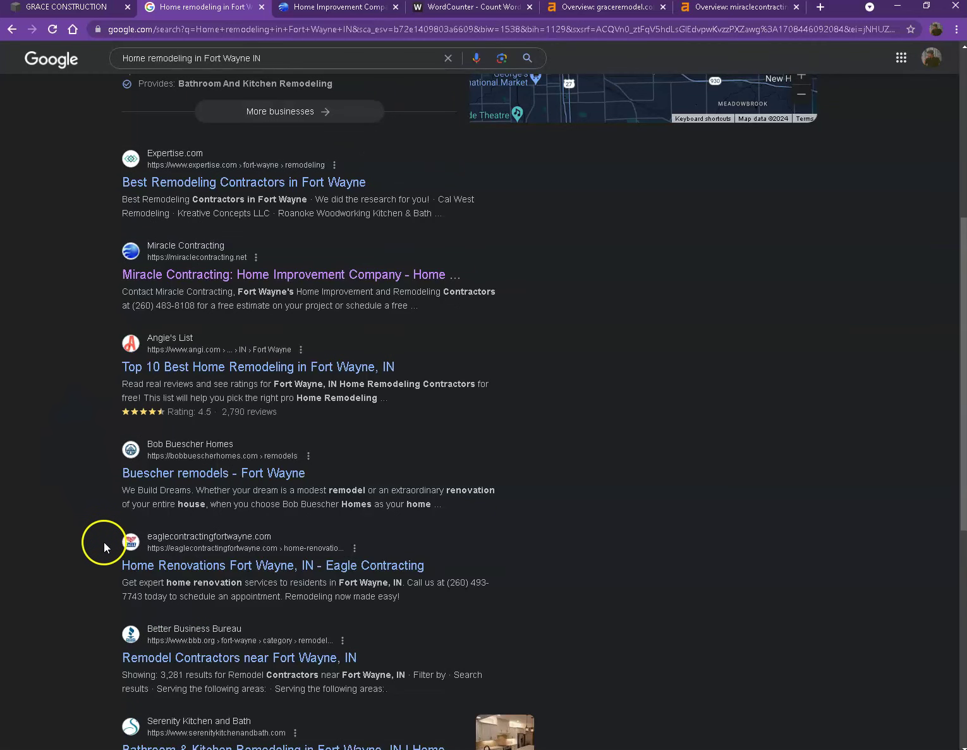
scroll(110, 583, down, 4)
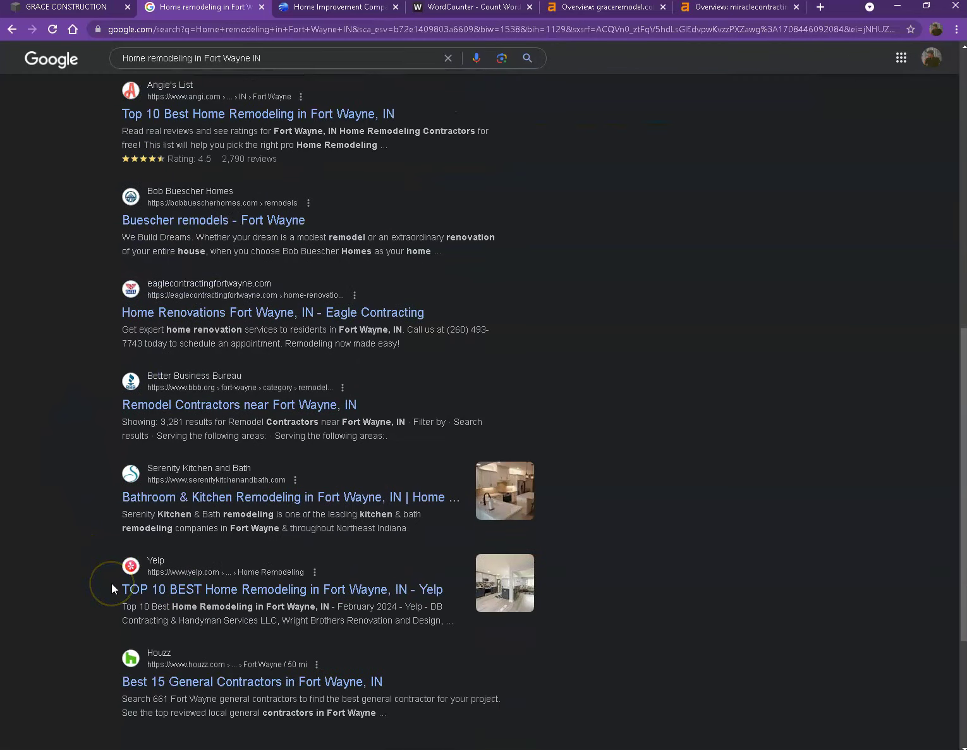
scroll(111, 582, down, 4)
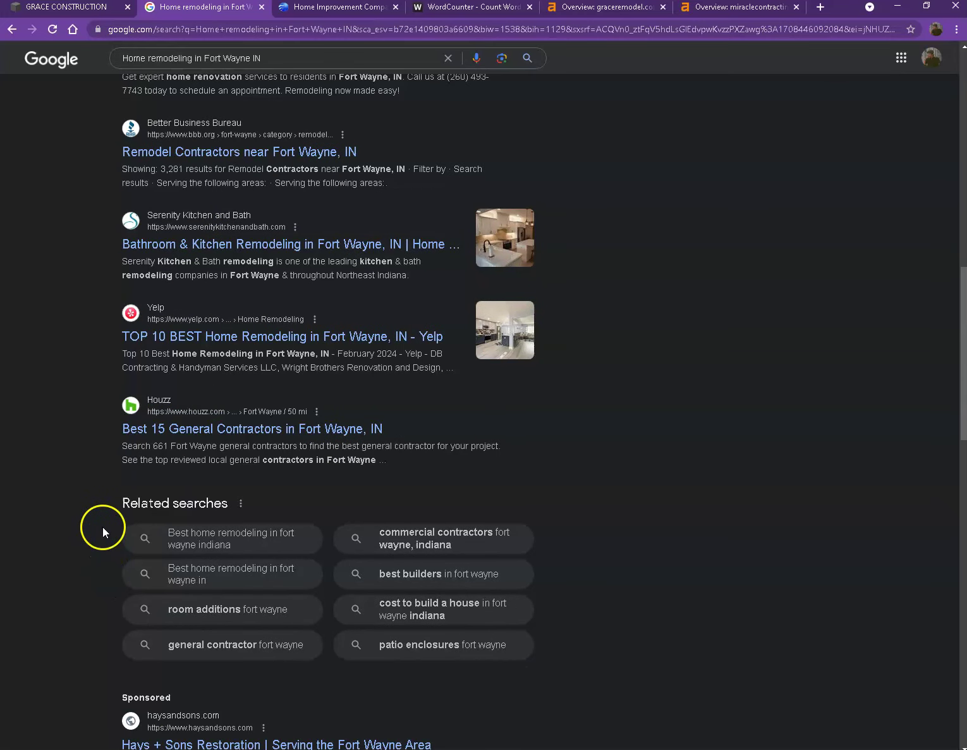
scroll(101, 538, up, 8)
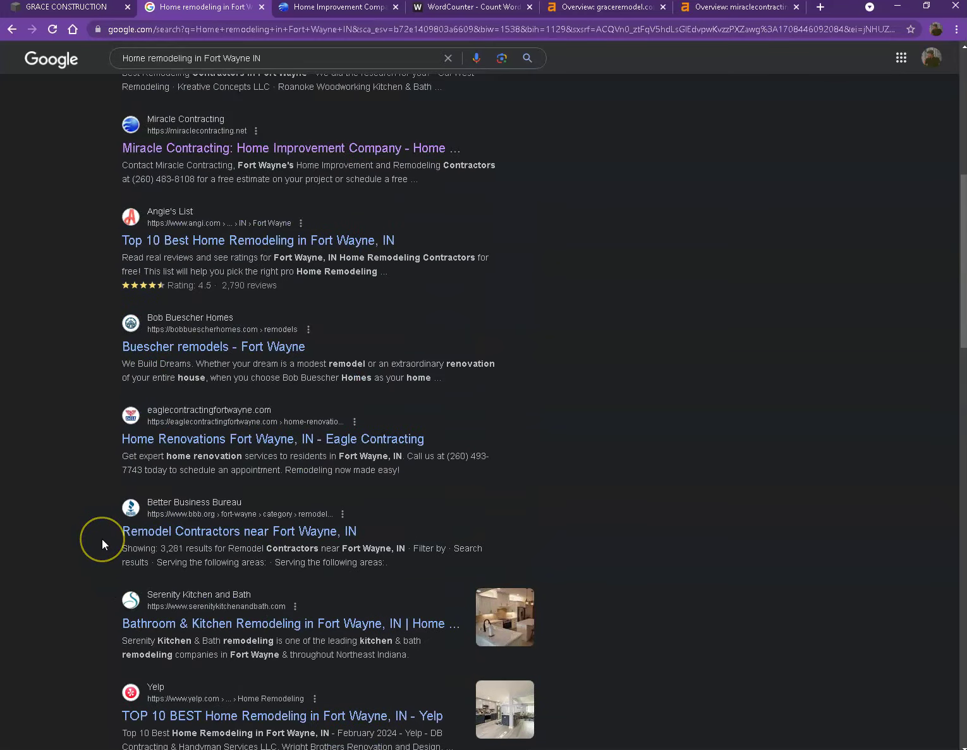
scroll(90, 475, up, 1)
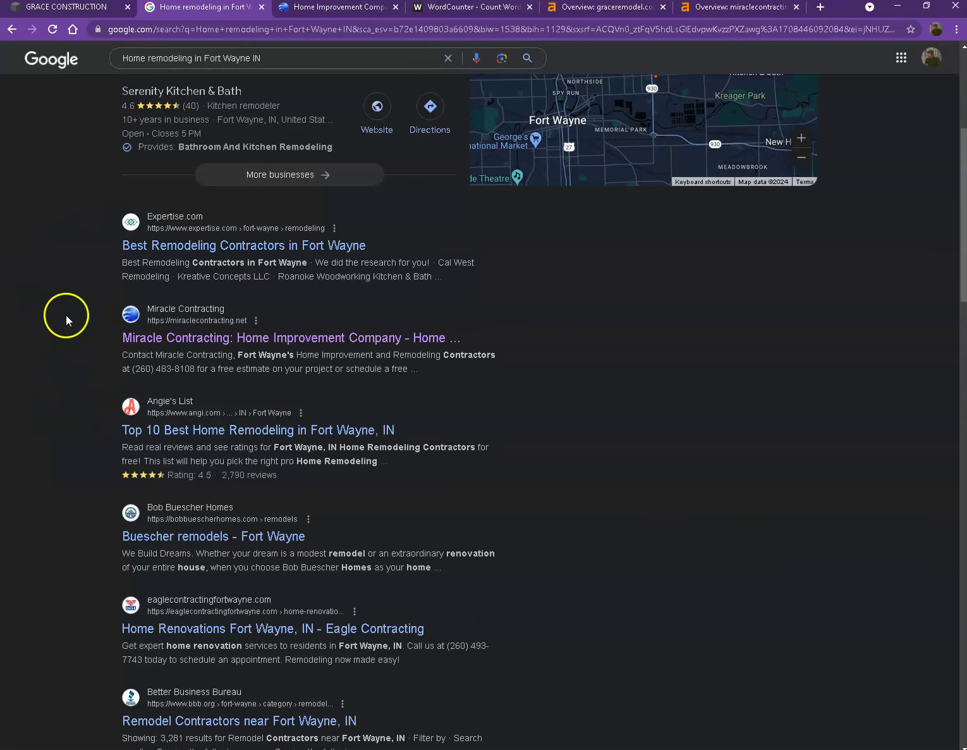
click(319, 7)
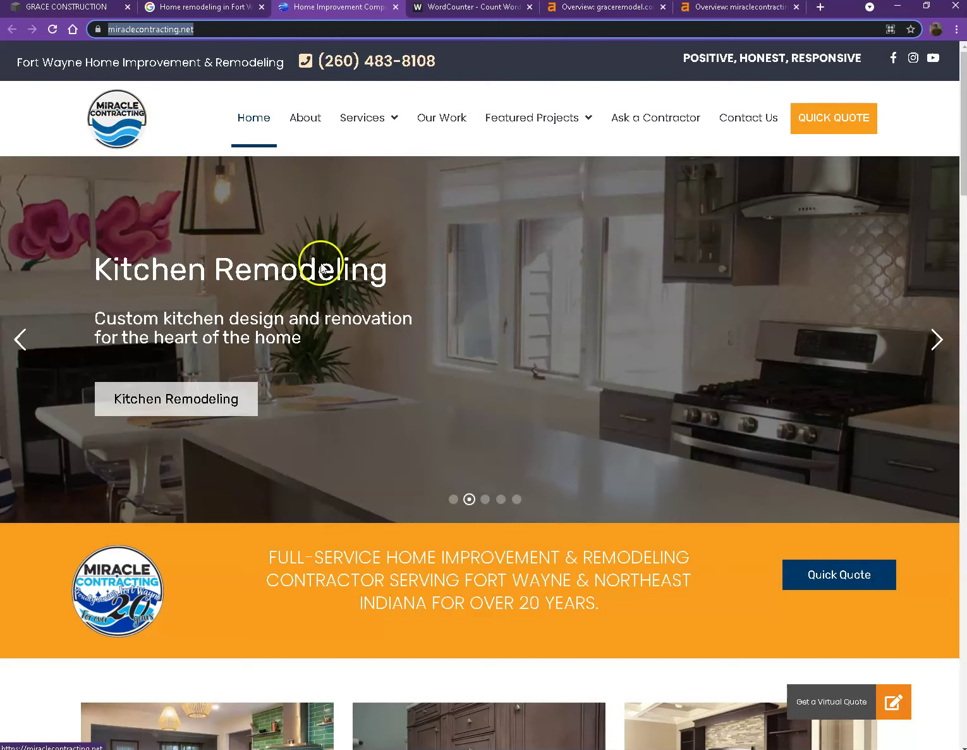
Step: Scroll miraclecontracting.net to its footer, then view the Ahrefs overview for graceremodel.com
scroll(430, 291, down, 6)
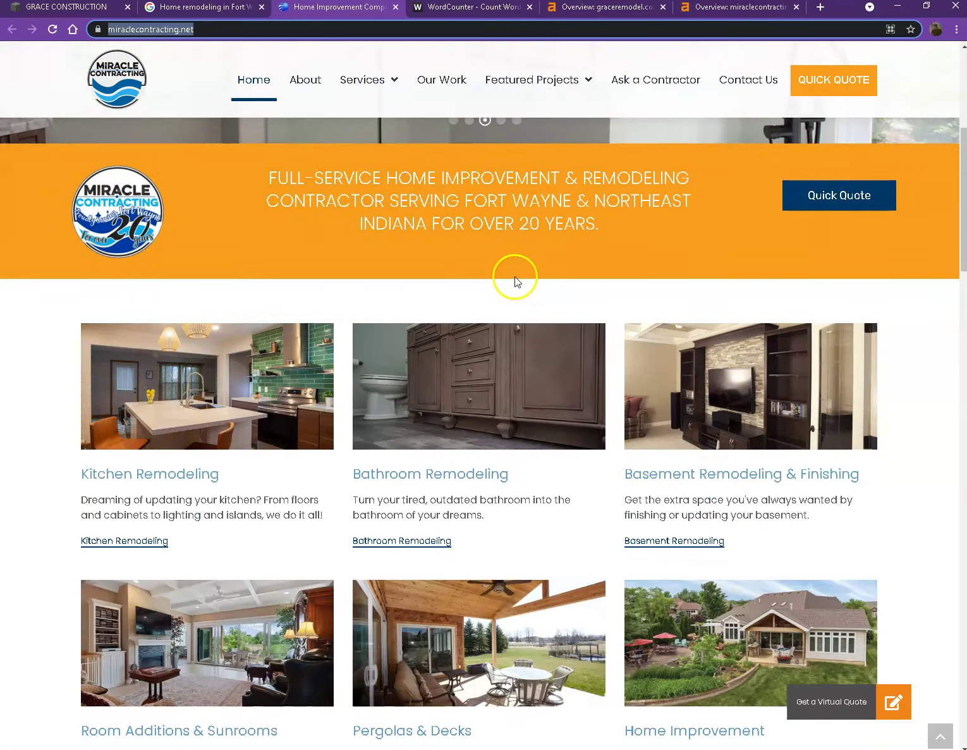
scroll(515, 276, down, 12)
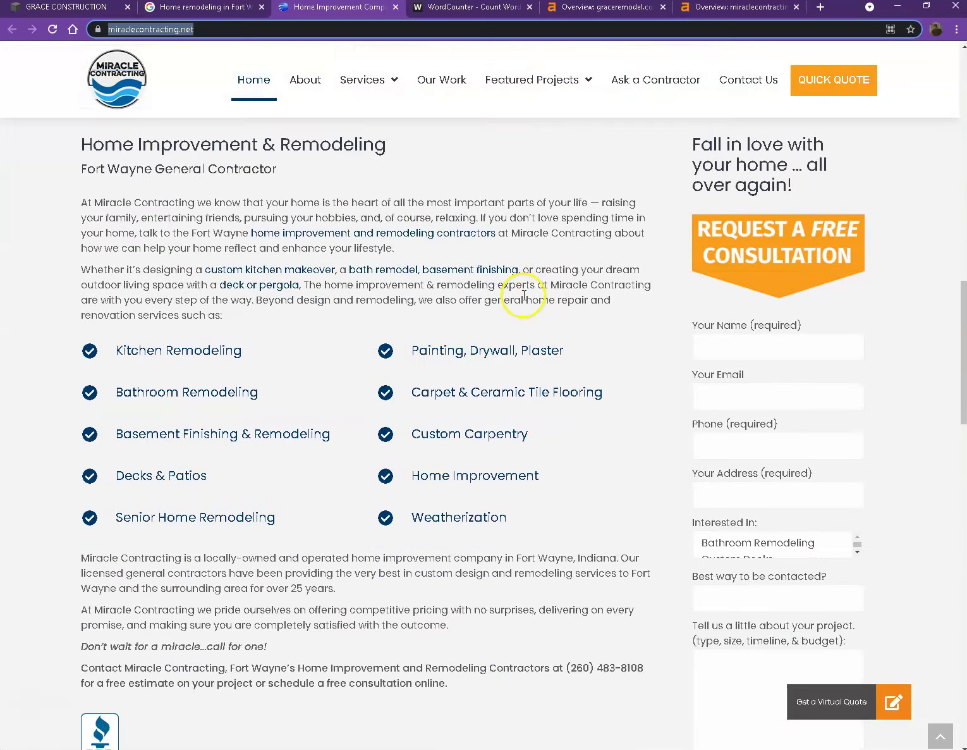
scroll(523, 297, down, 17)
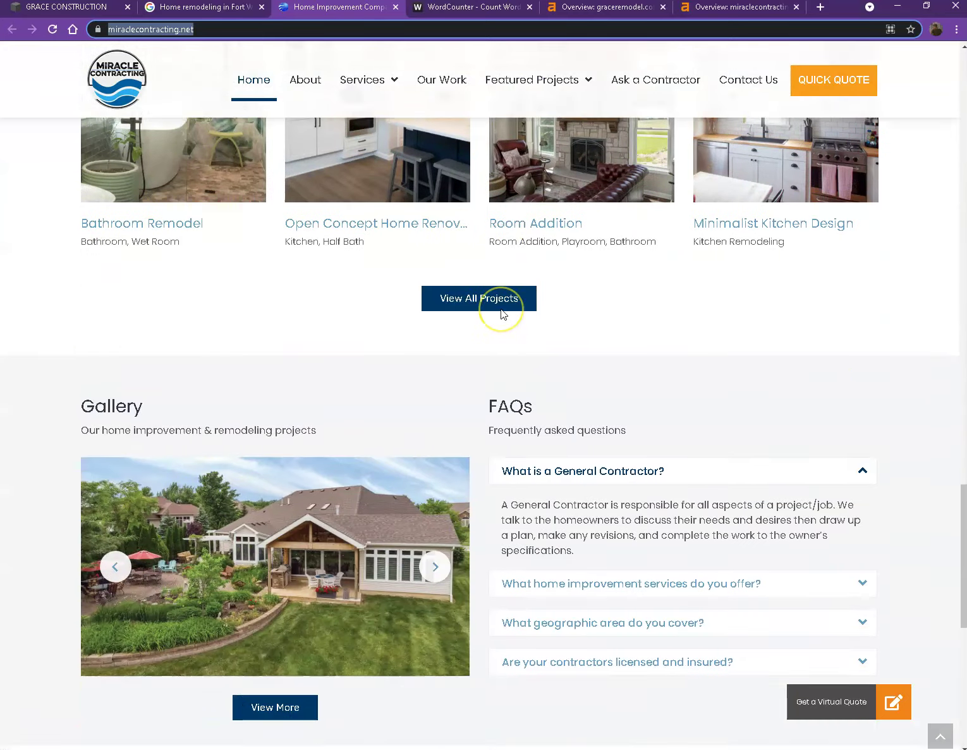
scroll(501, 314, down, 8)
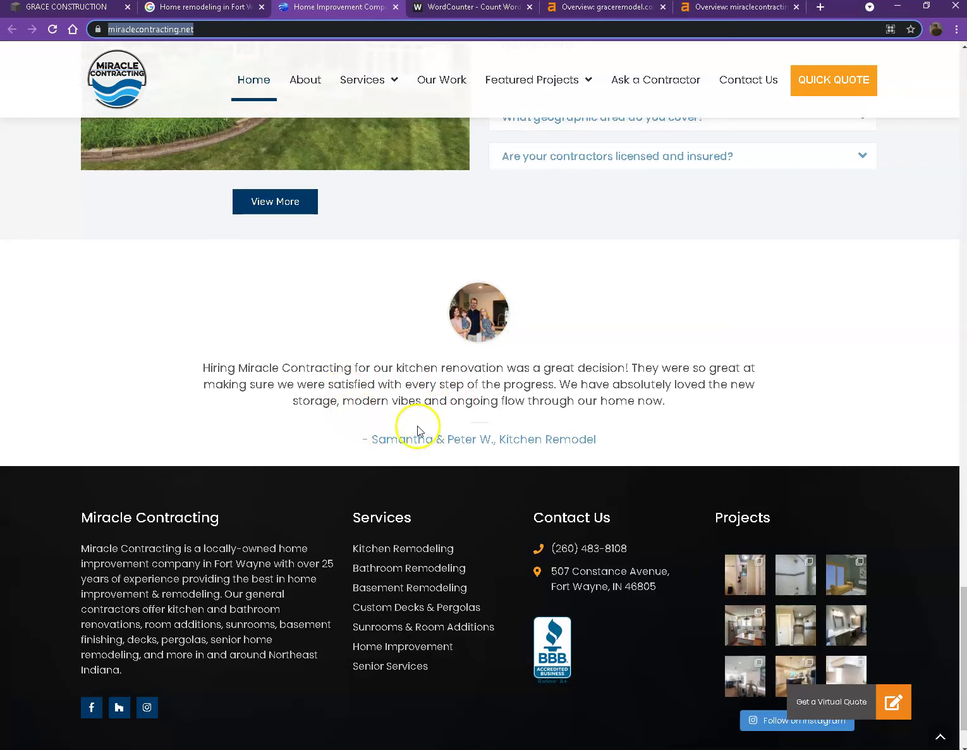
scroll(313, 455, down, 1)
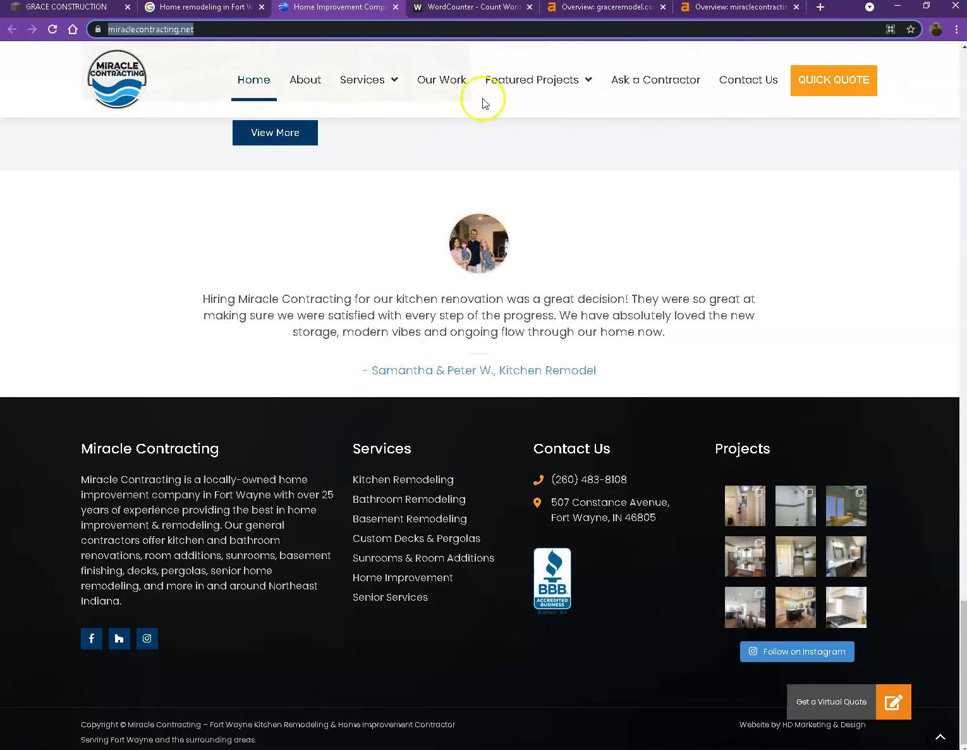
click(580, 8)
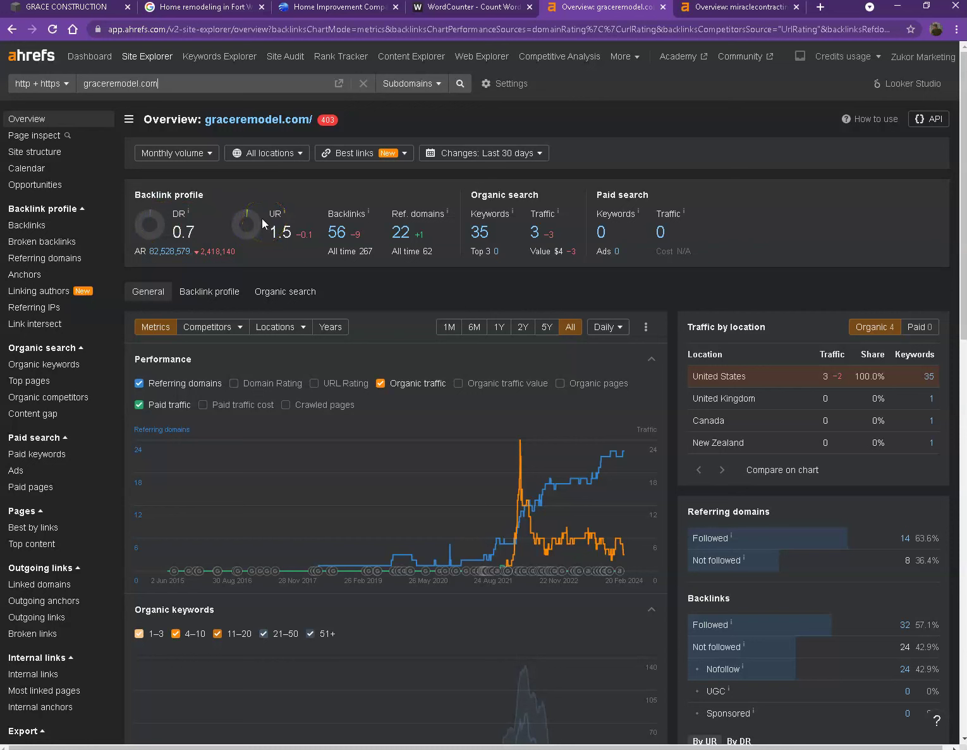
click(330, 231)
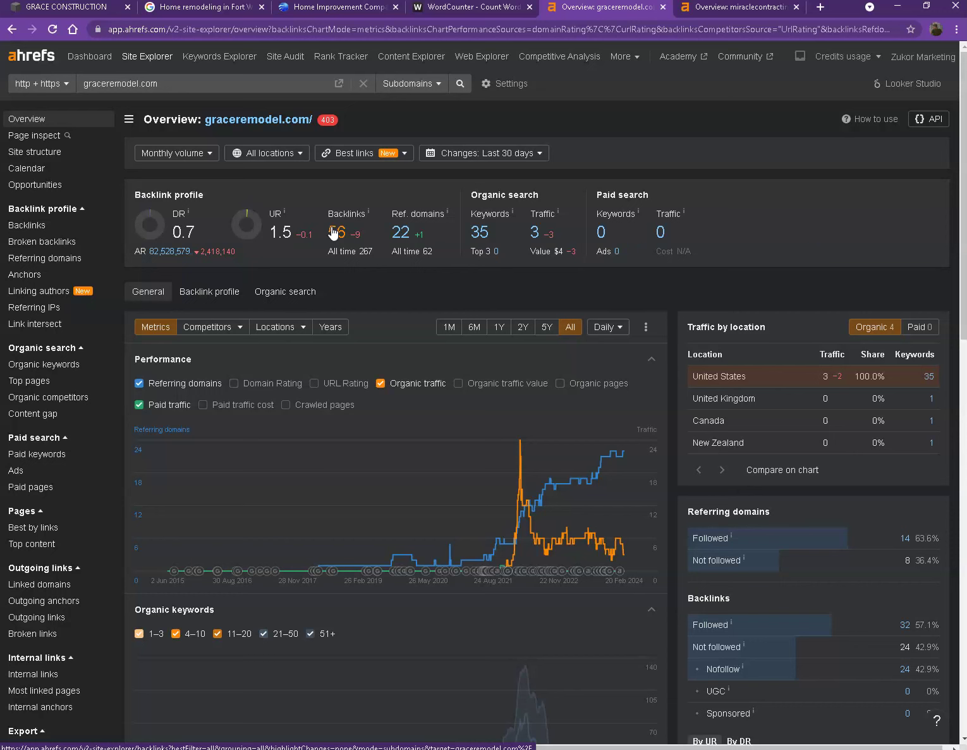
click(742, 9)
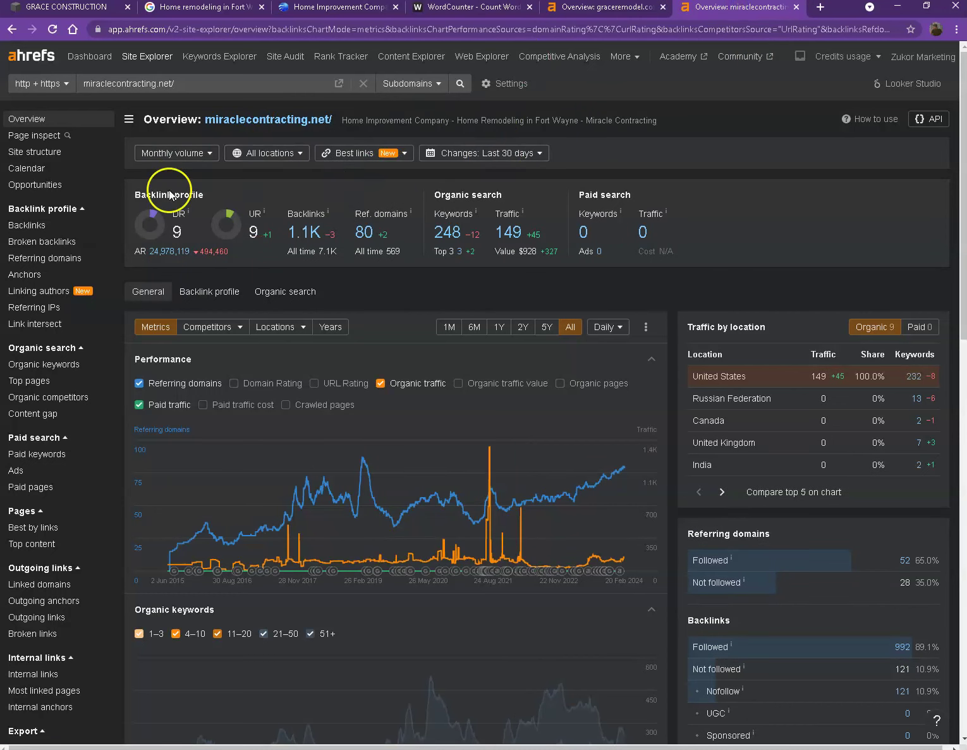
click(580, 10)
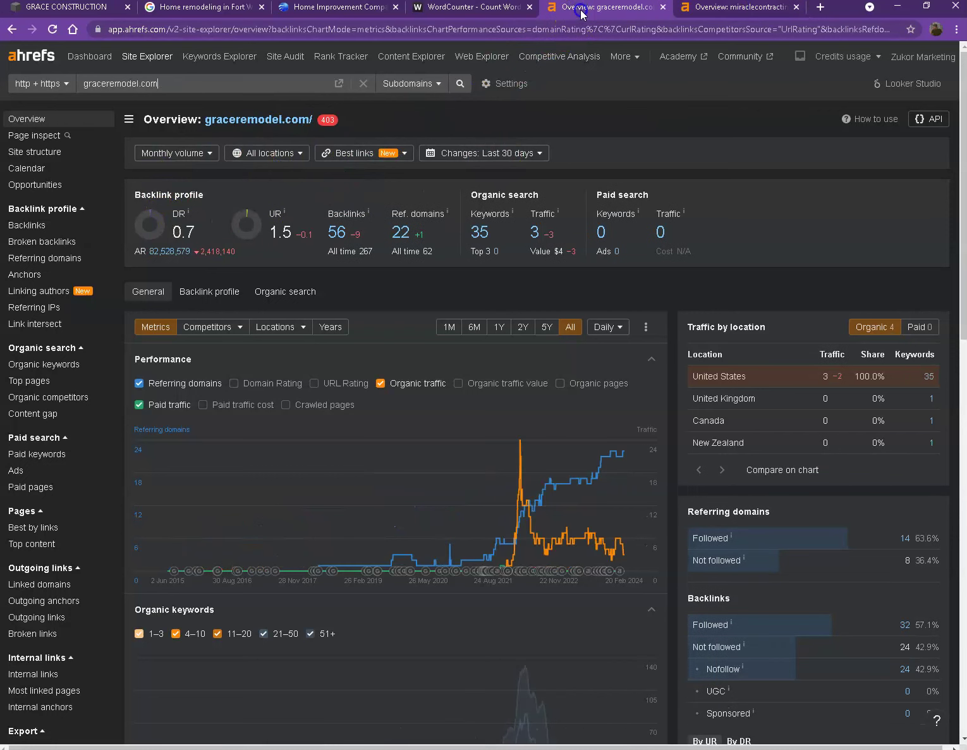
click(719, 10)
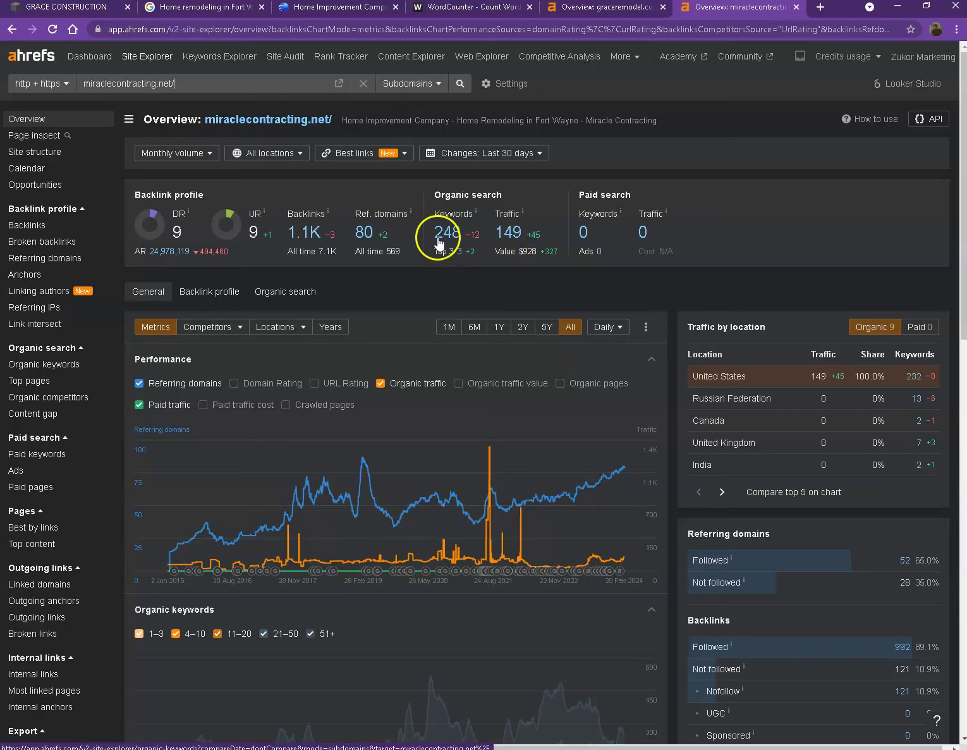
right_click(363, 234)
Step: Open miraclecontracting.net's referring domains (80) and organic keywords reports in new tabs, browsing the domains list
click(388, 242)
right_click(446, 236)
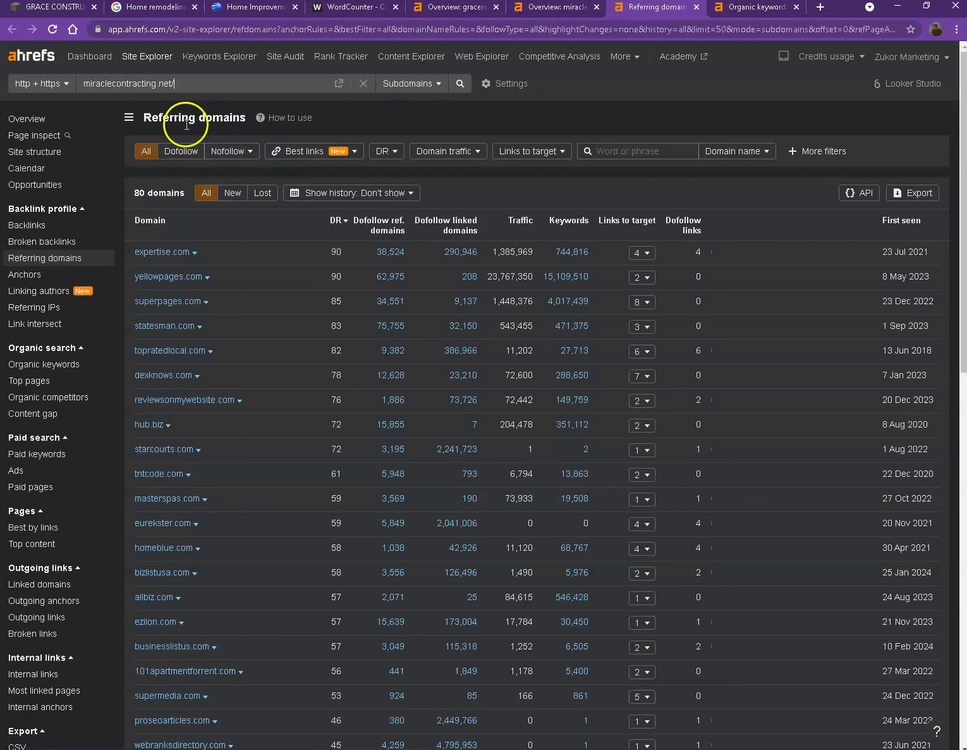
scroll(302, 322, down, 12)
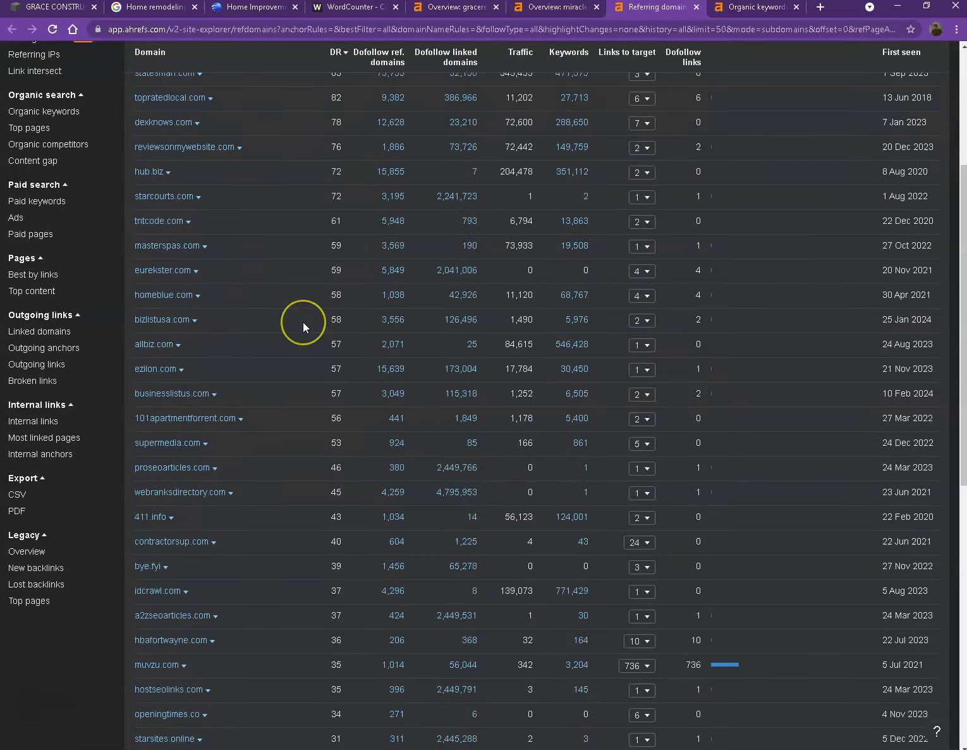
scroll(304, 322, down, 2)
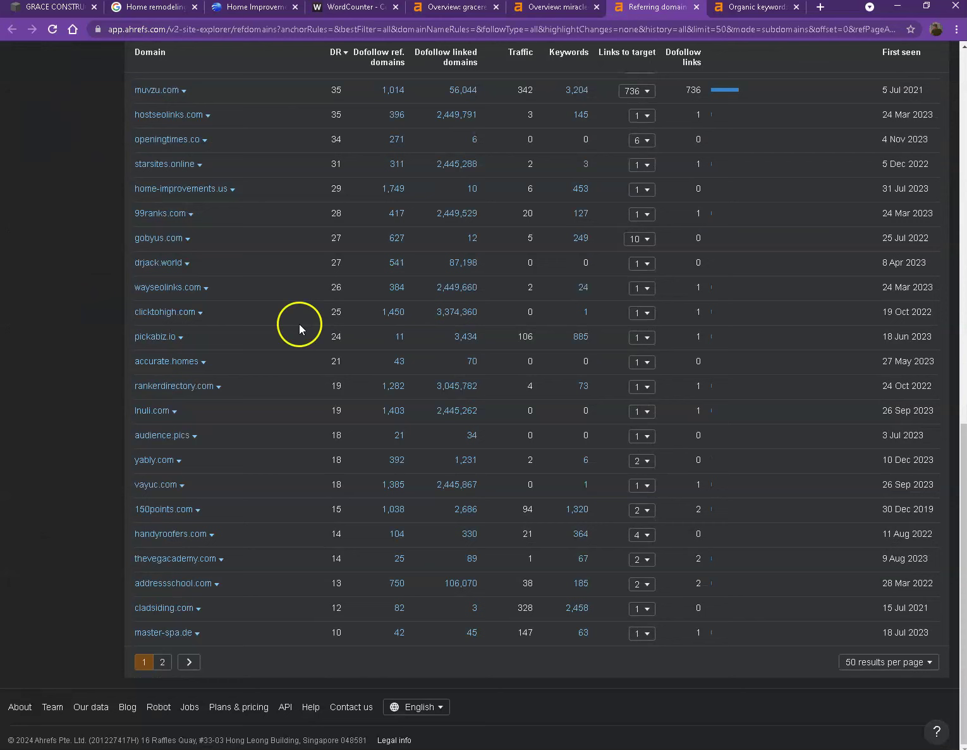
scroll(307, 309, up, 6)
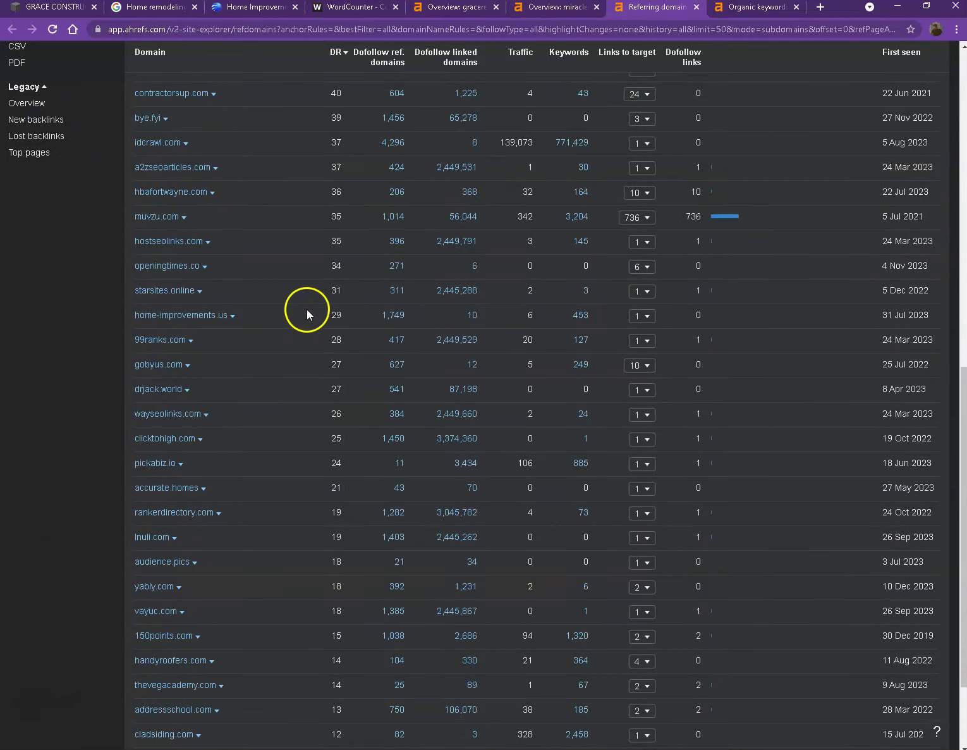
scroll(521, 277, up, 3)
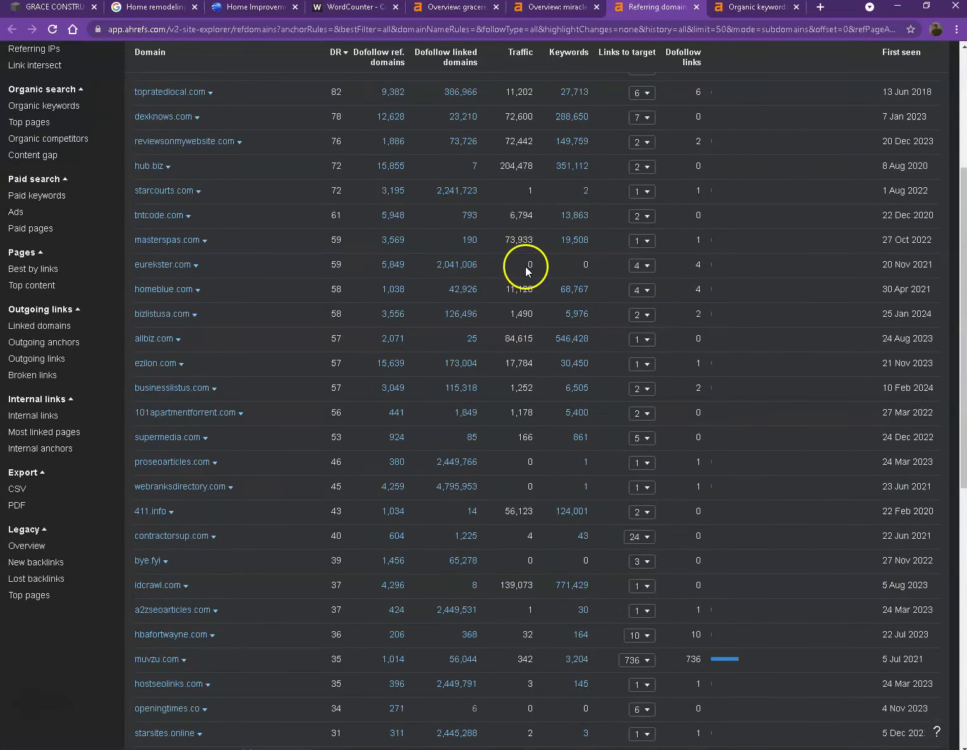
scroll(525, 266, up, 4)
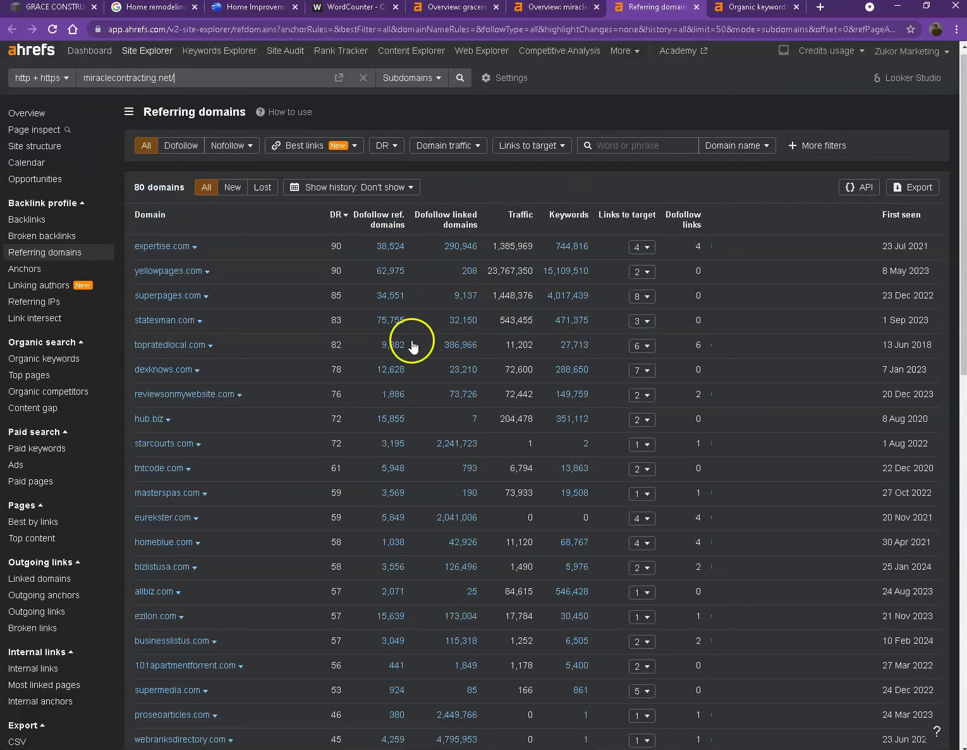
Step: Browse the competitor's 232 organic keywords, then return to the Grace Construction homepage
click(746, 7)
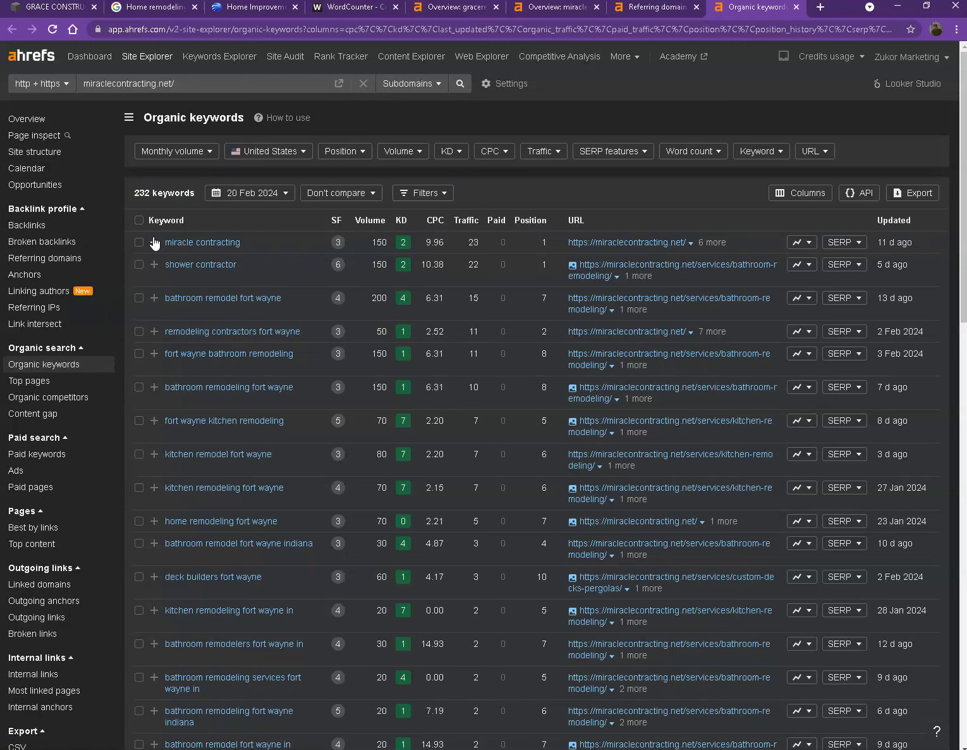
scroll(380, 275, down, 7)
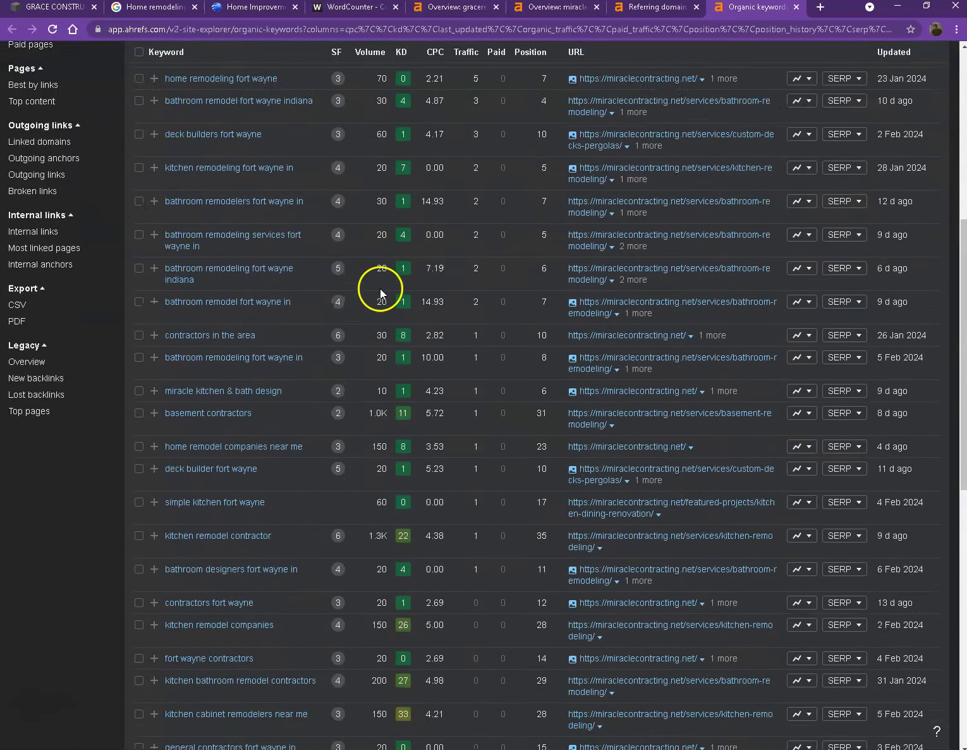
scroll(380, 300, down, 3)
scroll(380, 345, down, 2)
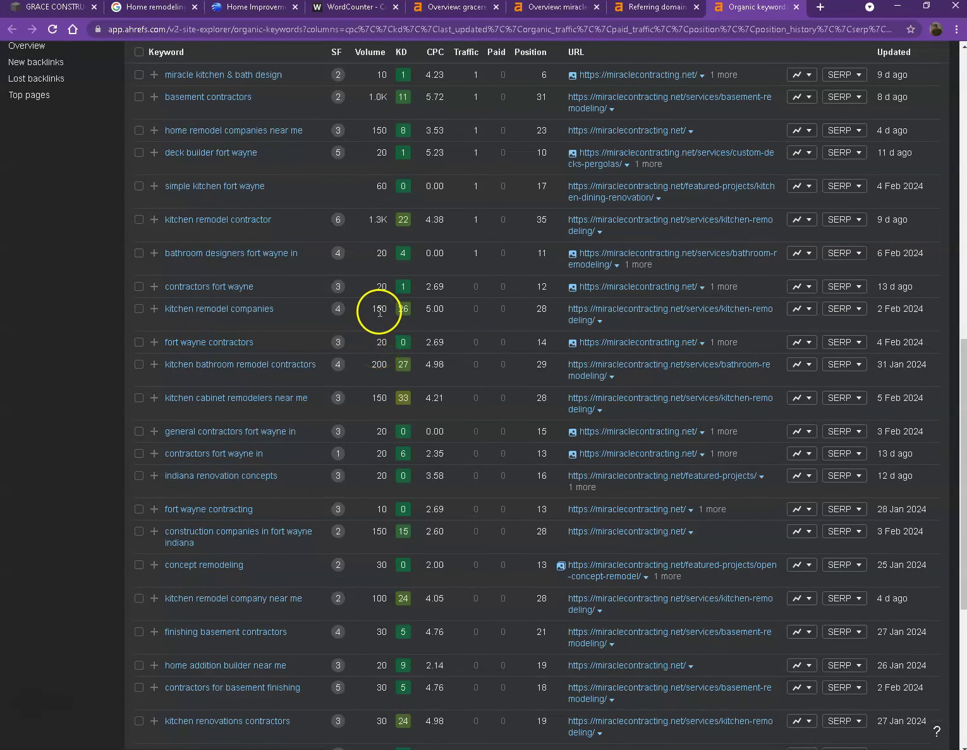
scroll(377, 318, up, 2)
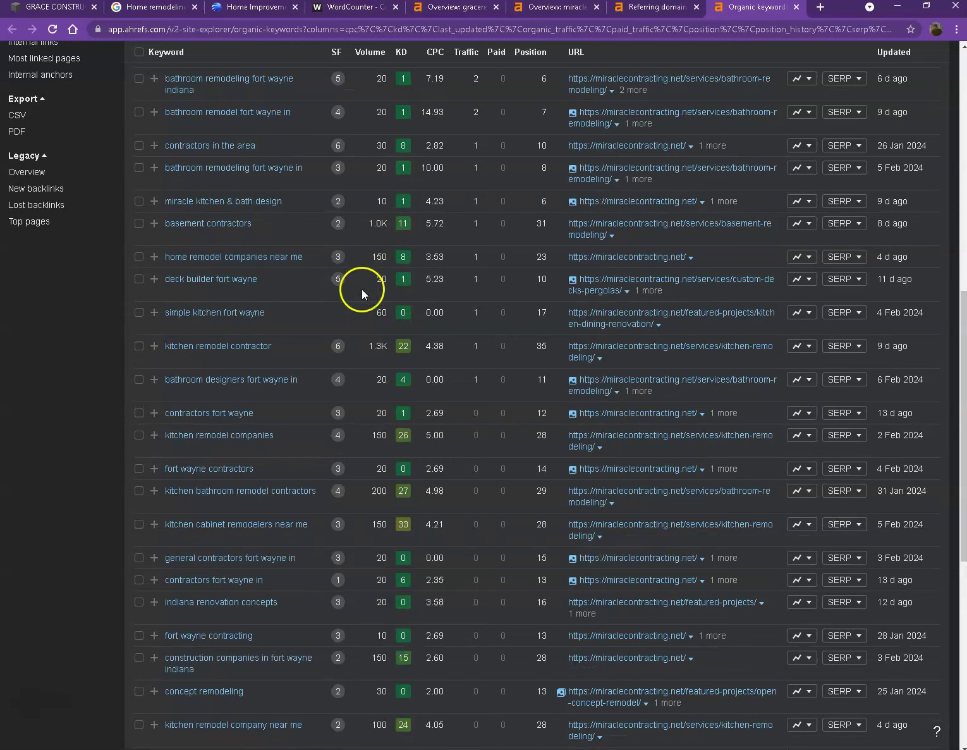
scroll(362, 248, down, 6)
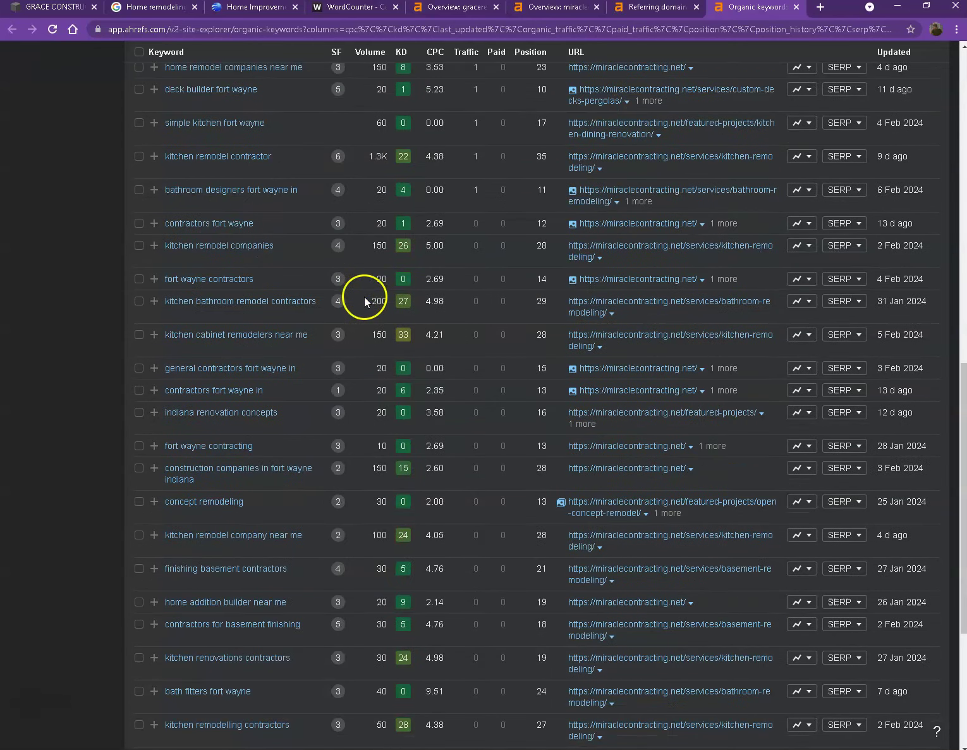
scroll(367, 298, up, 7)
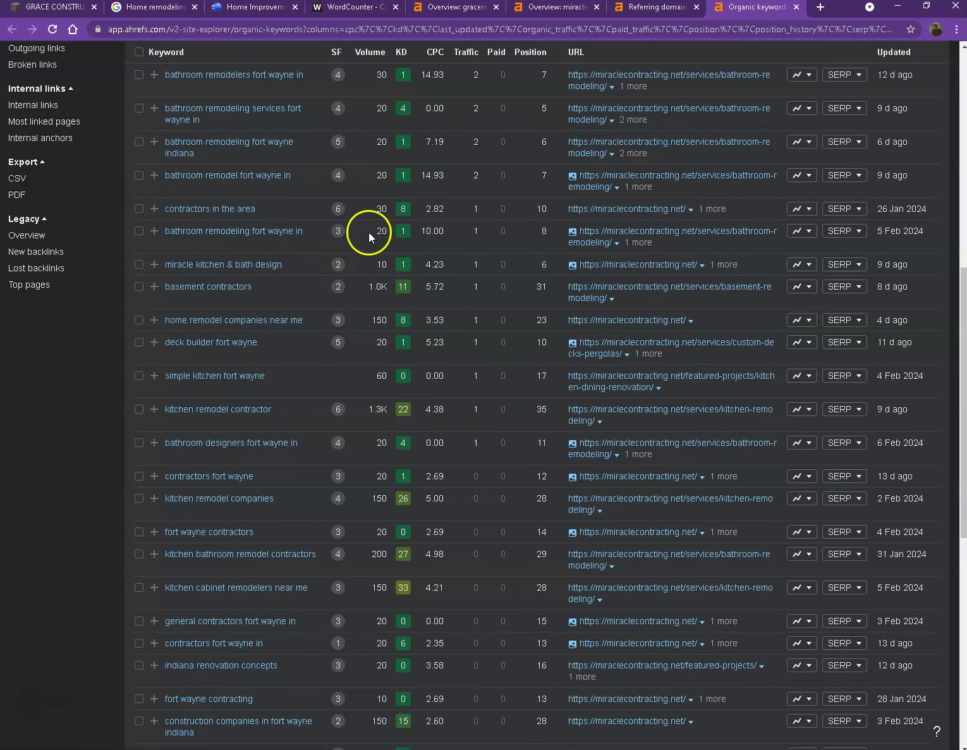
click(63, 8)
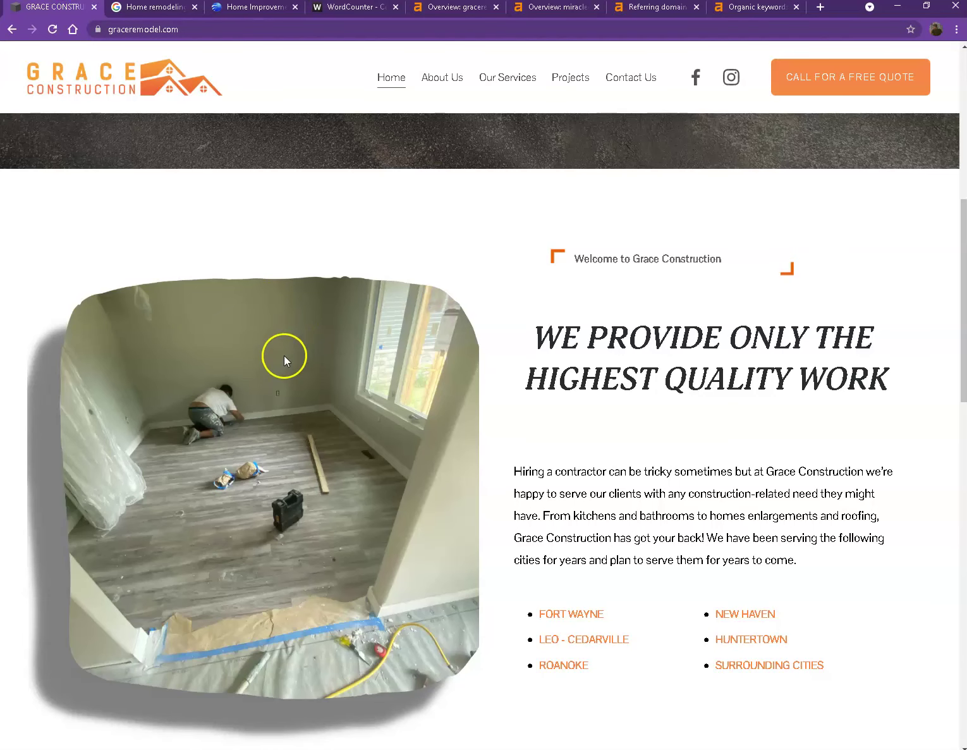
right_click(244, 346)
click(318, 372)
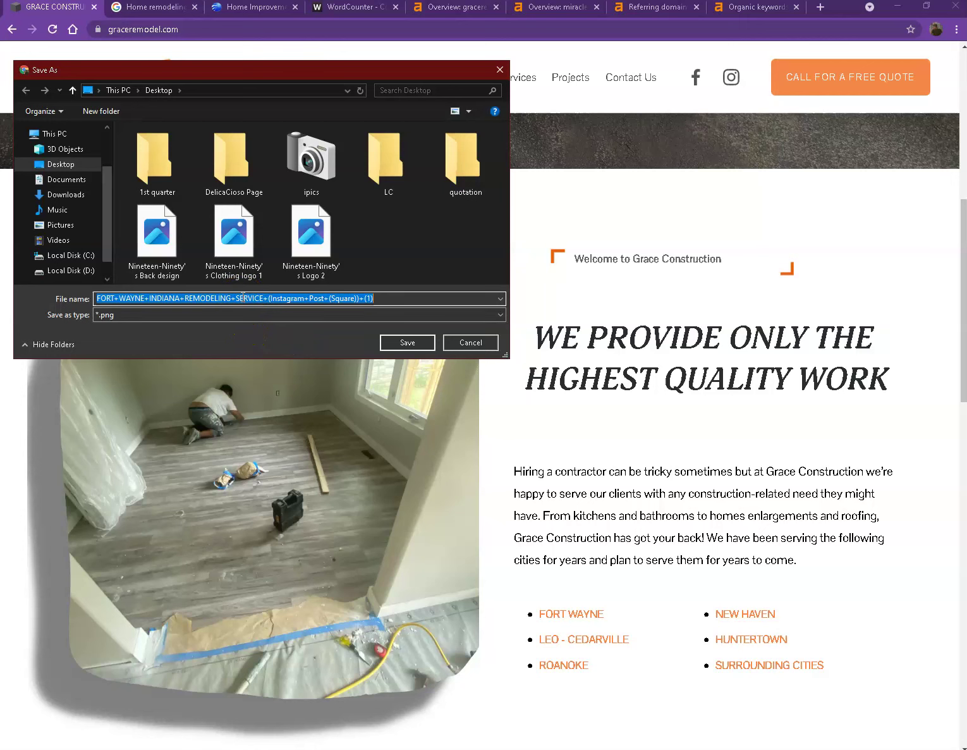
click(470, 344)
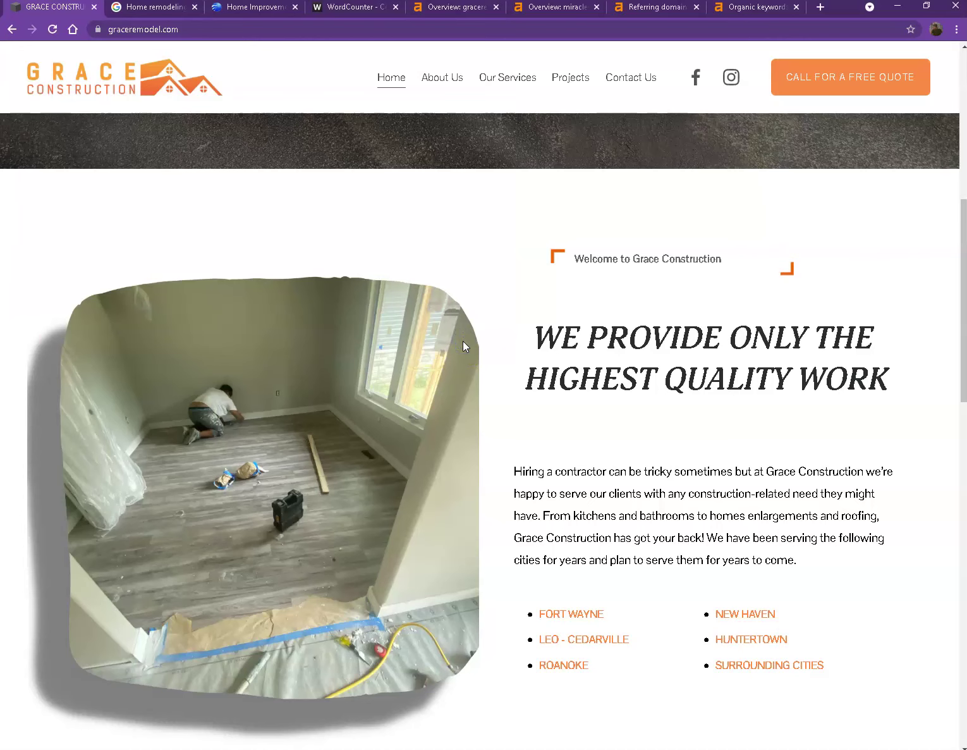
scroll(481, 353, down, 7)
scroll(492, 389, down, 5)
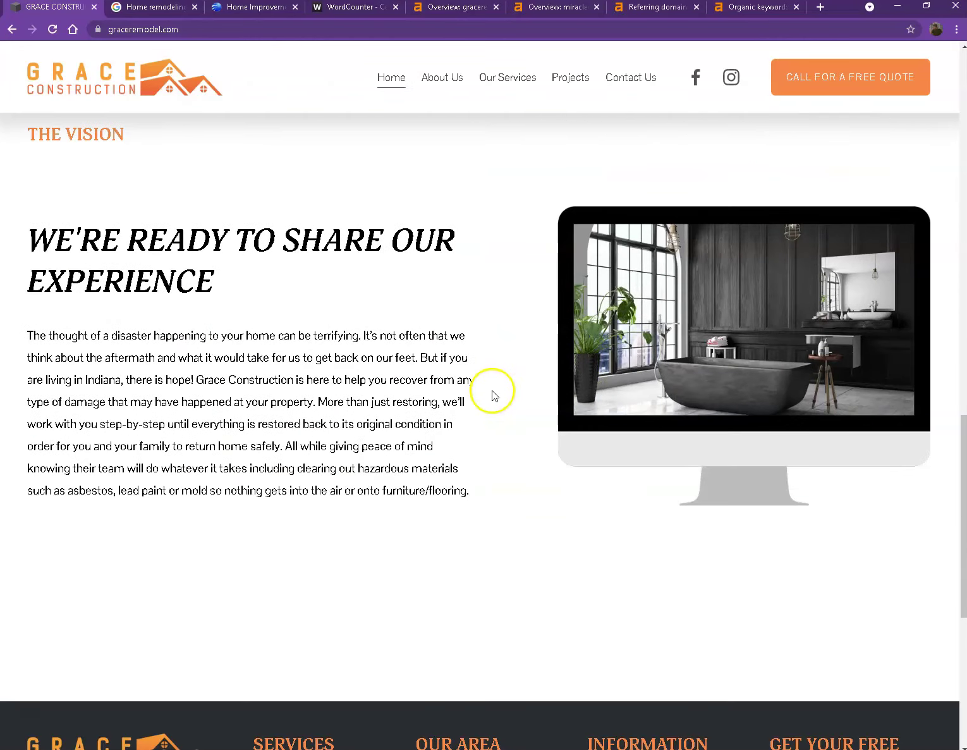
scroll(516, 405, down, 5)
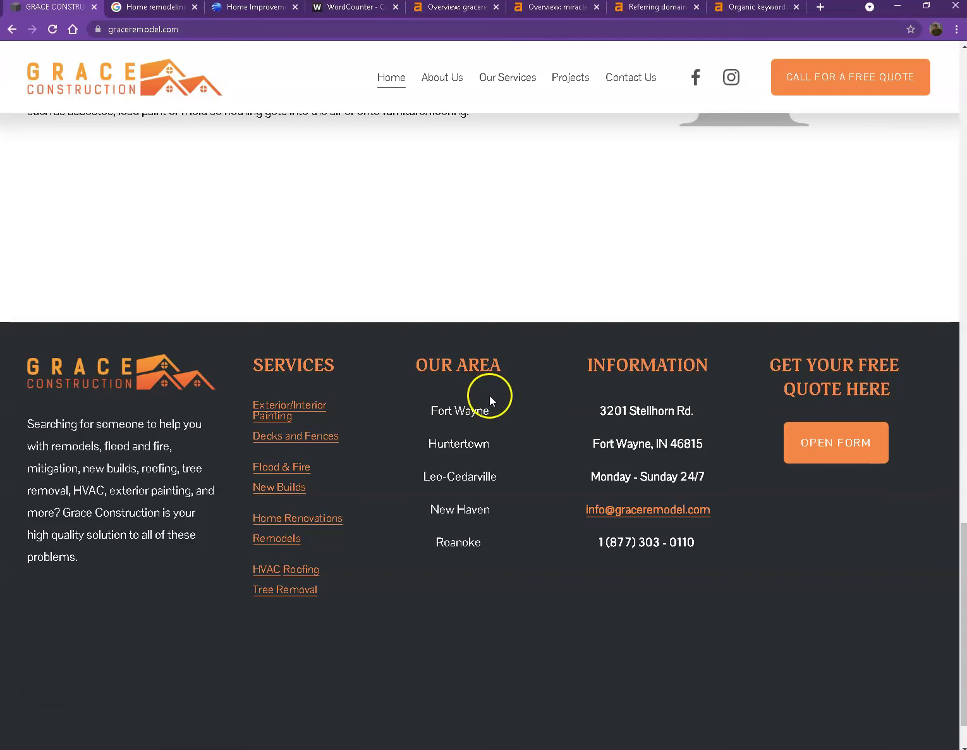
scroll(430, 409, up, 2)
scroll(429, 410, up, 15)
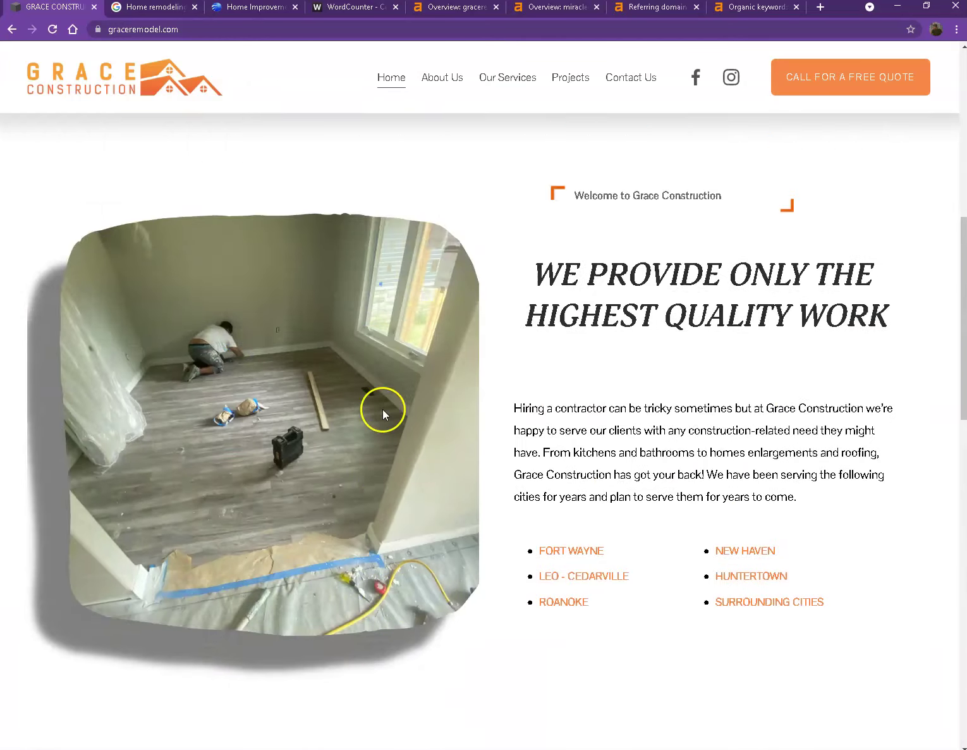
scroll(372, 412, up, 5)
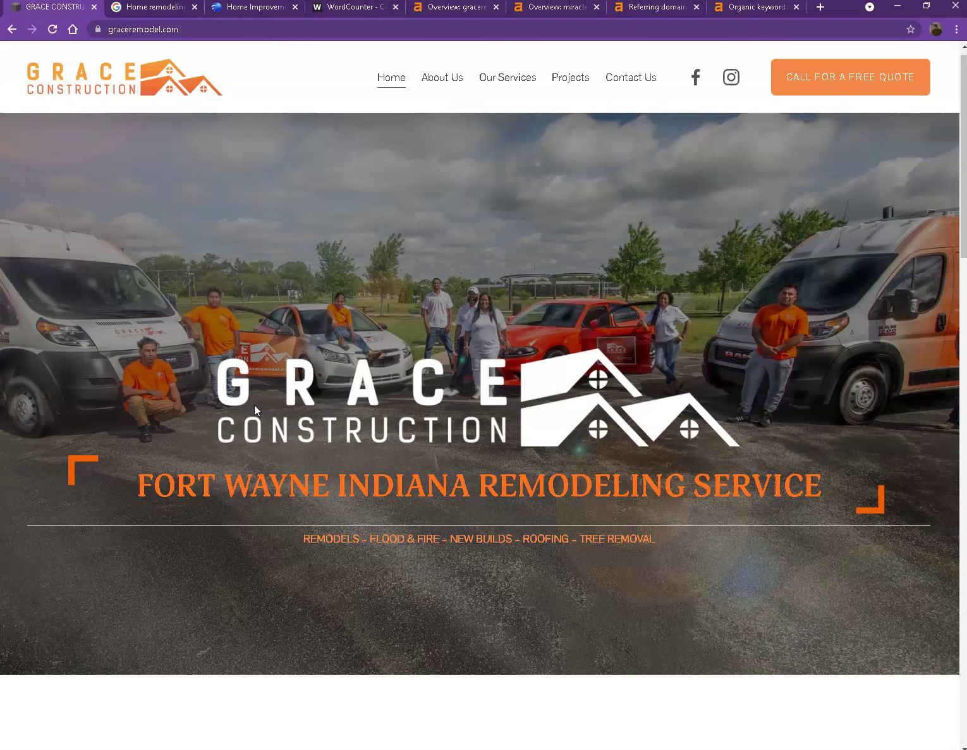
click(148, 7)
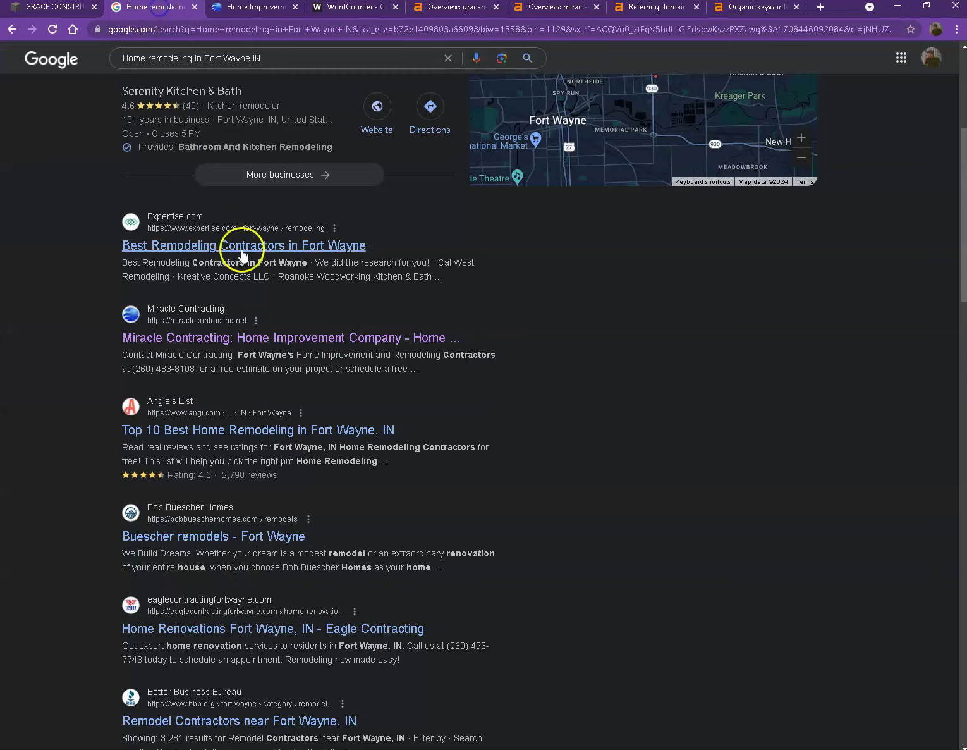
scroll(227, 298, up, 4)
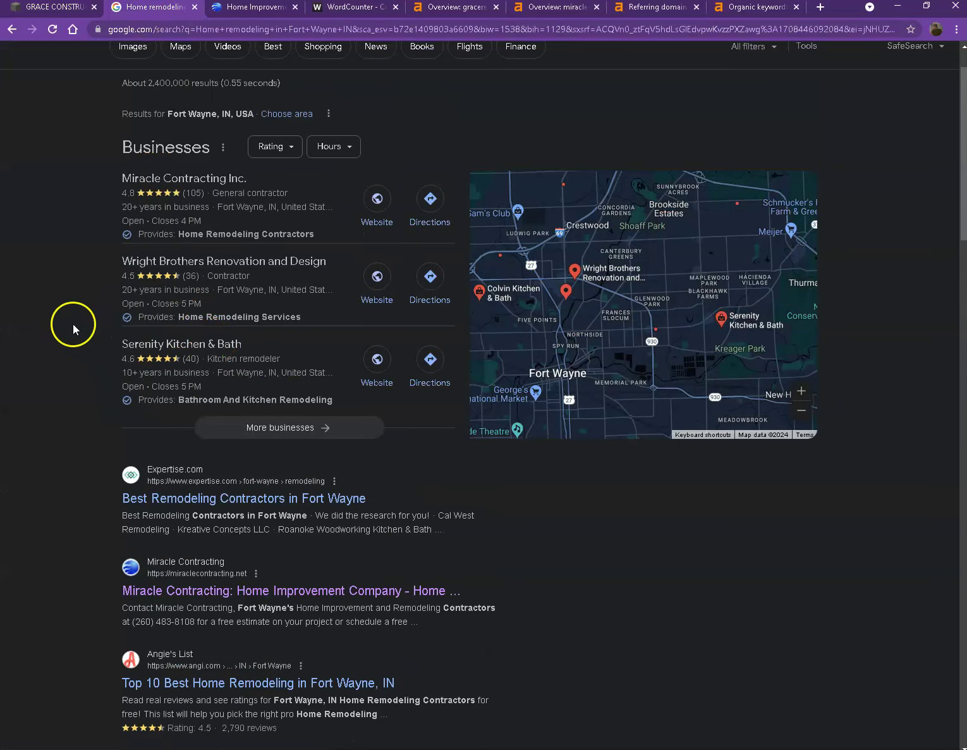
click(64, 8)
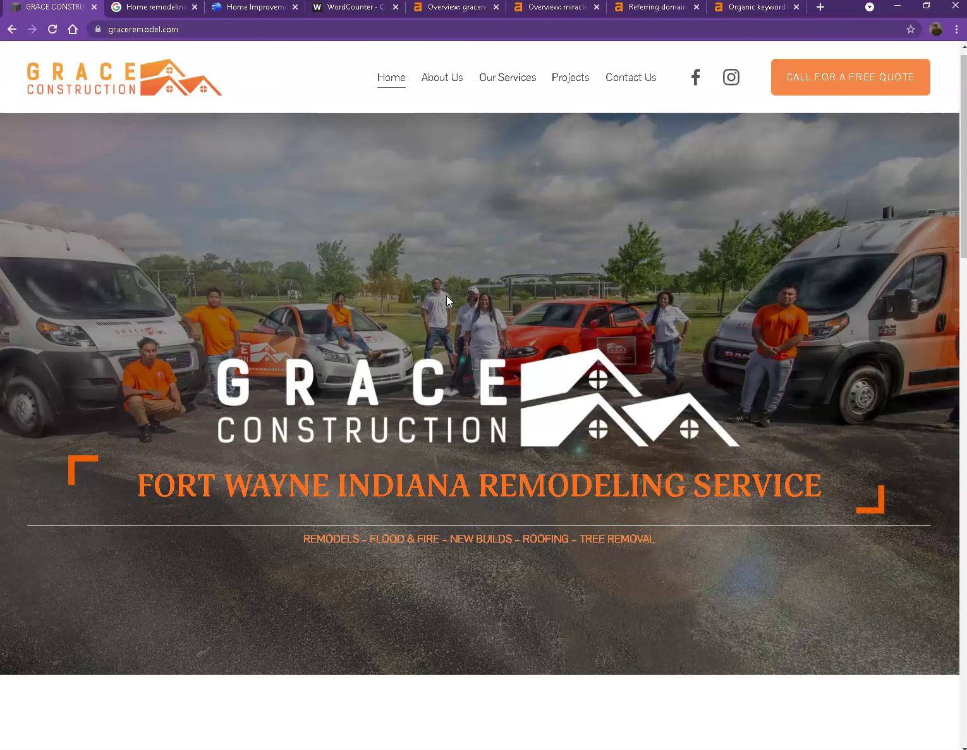
click(400, 297)
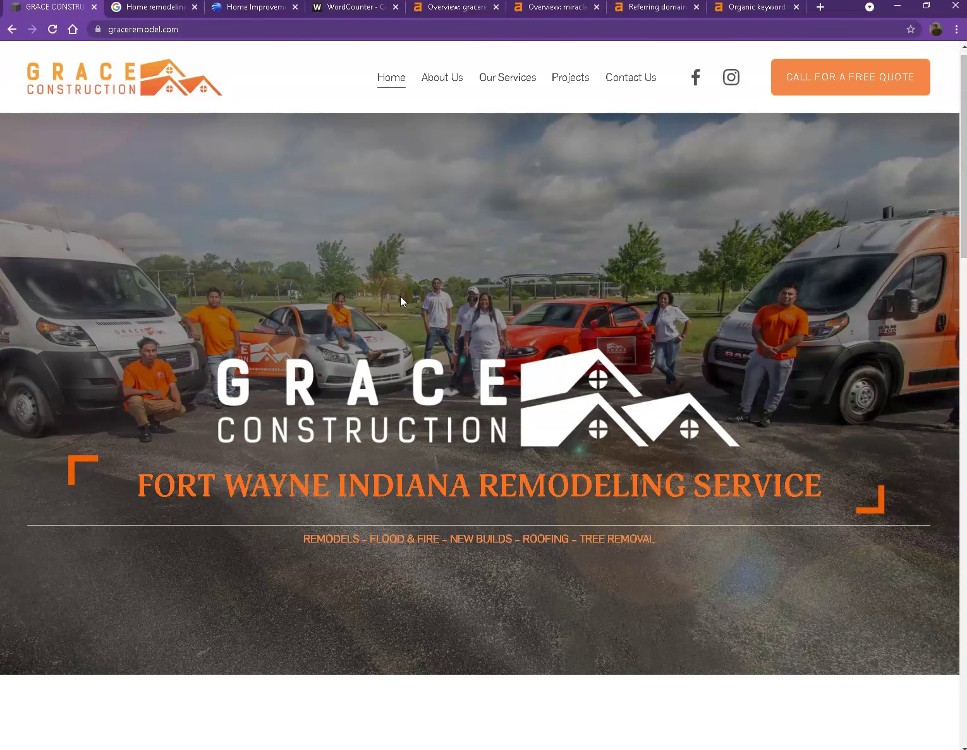